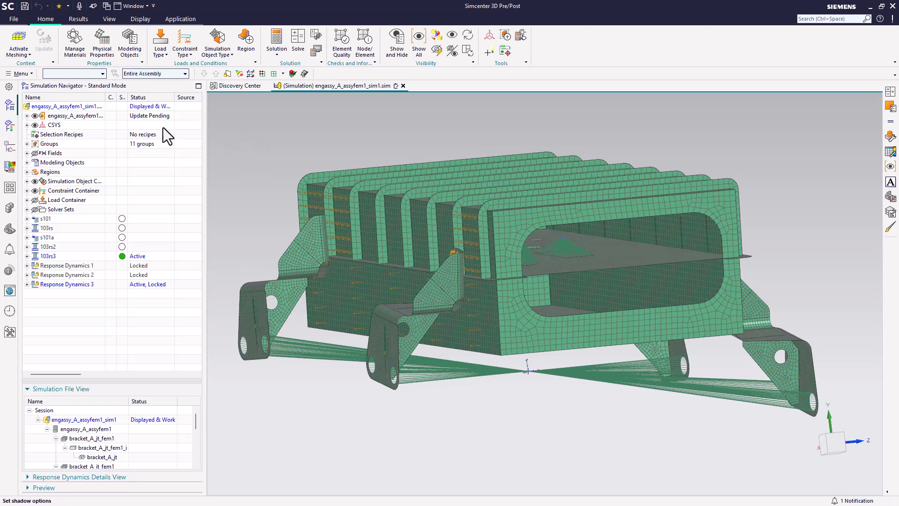
left_click(27, 74)
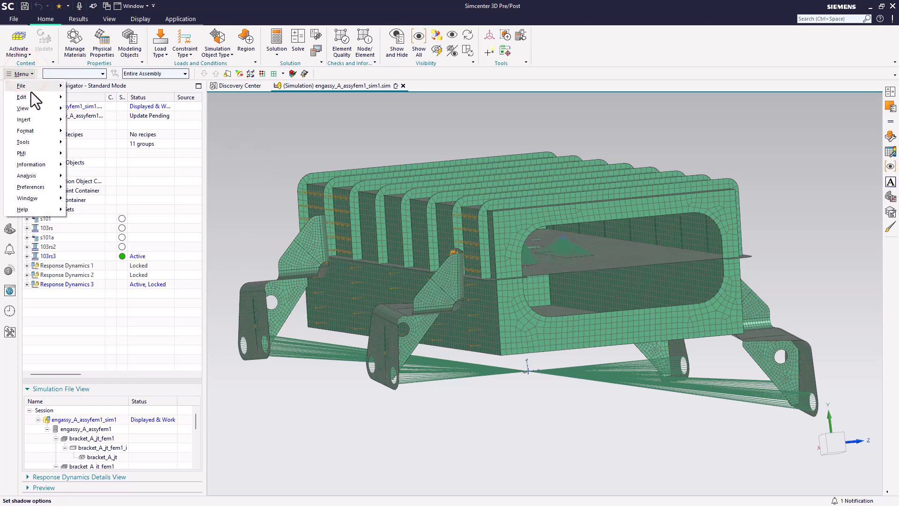
left_click(38, 119)
left_click(88, 133)
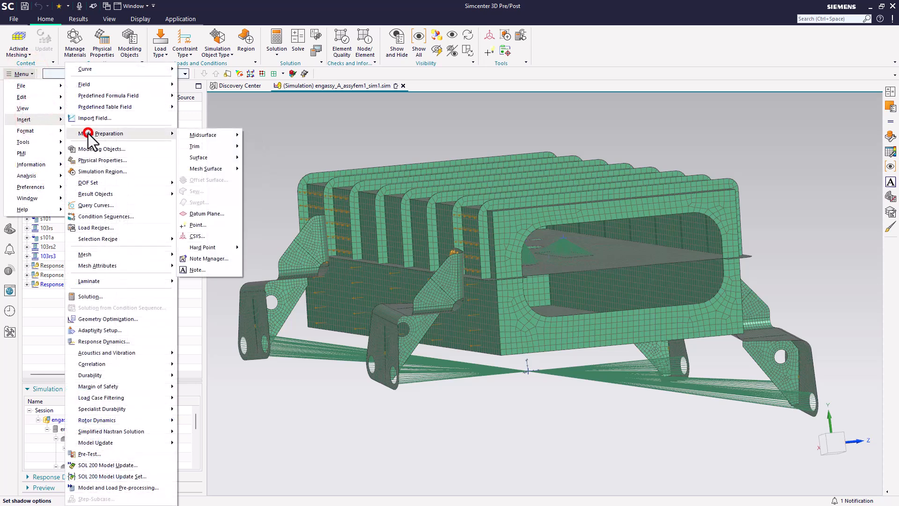
left_click(210, 269)
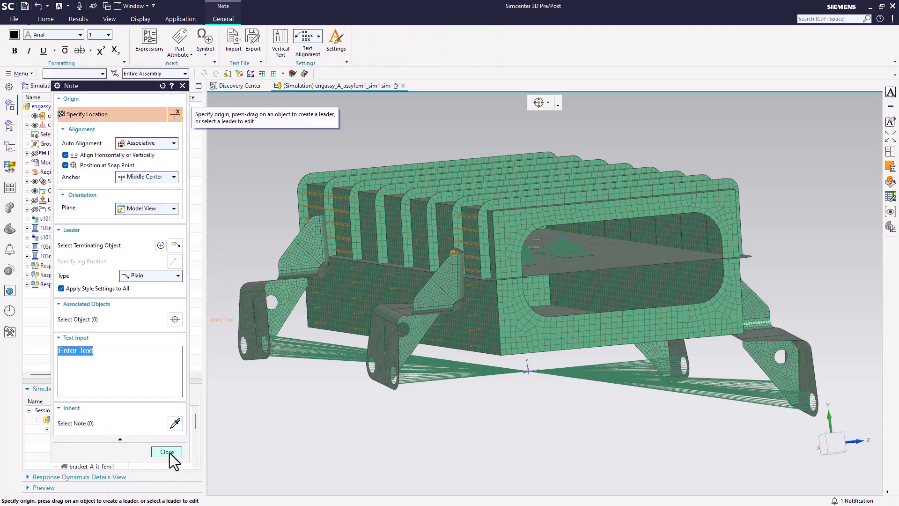
left_click(169, 452)
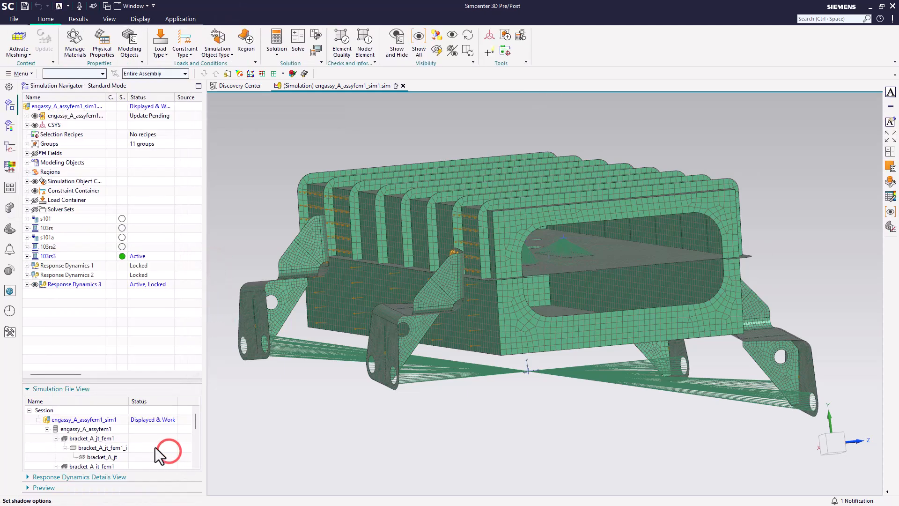
- Load the Advanced role, accepting the overwrite of stored customizations, and check that the Note command opens
left_click(10, 331)
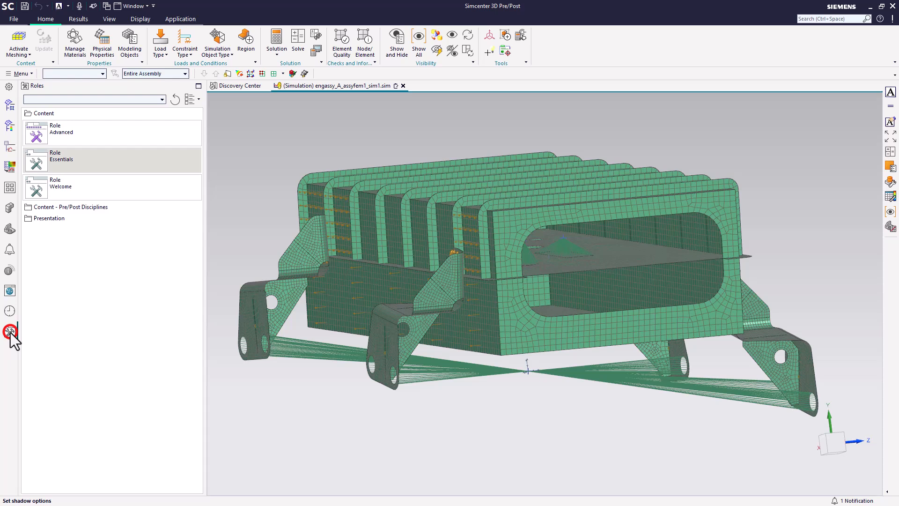
left_click(83, 134)
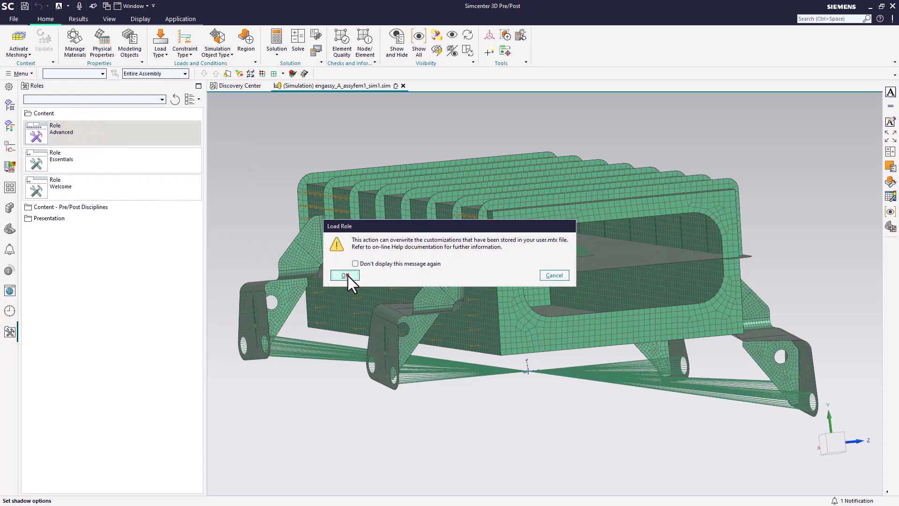
left_click(345, 275)
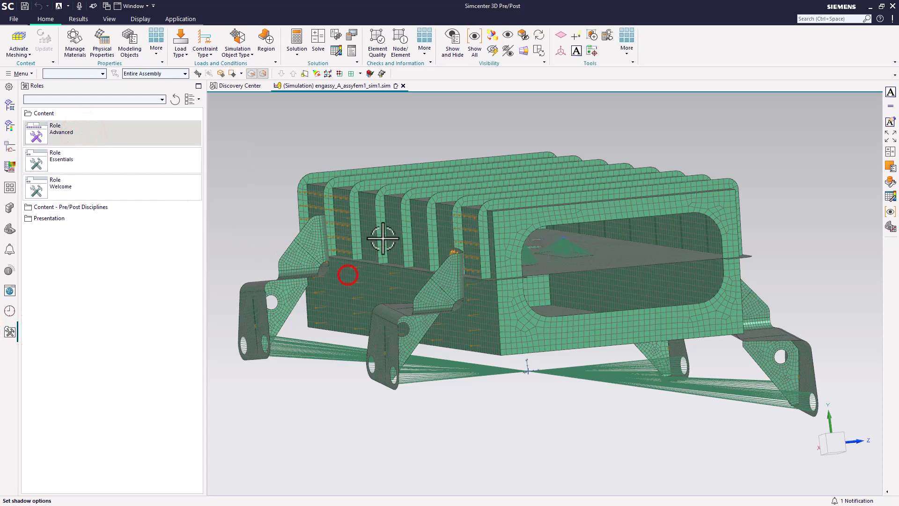
left_click(577, 51)
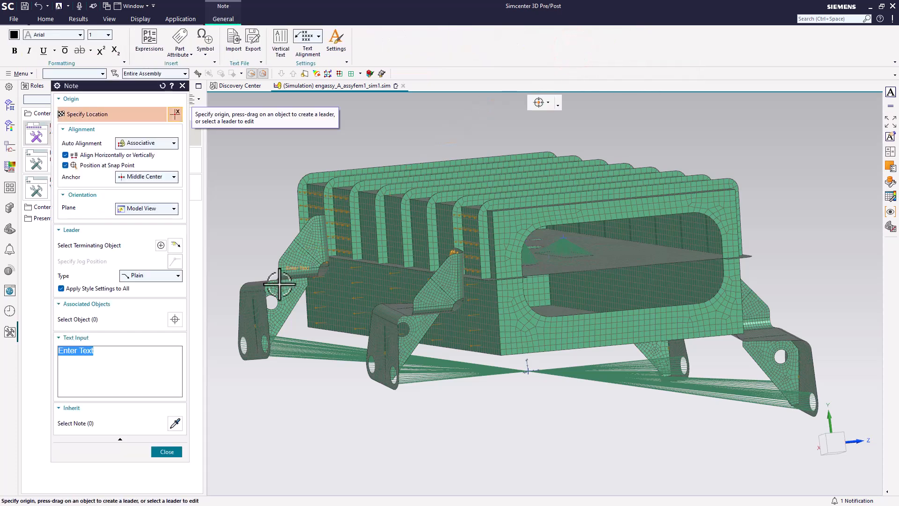
left_click(160, 452)
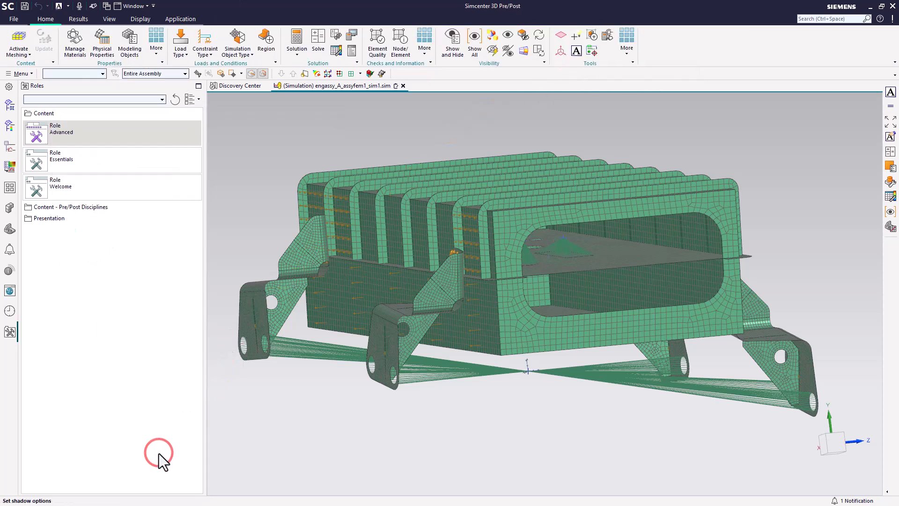
- Display the engassy_A_assyfem1 assembly FEM and start a new note in it
left_click(9, 104)
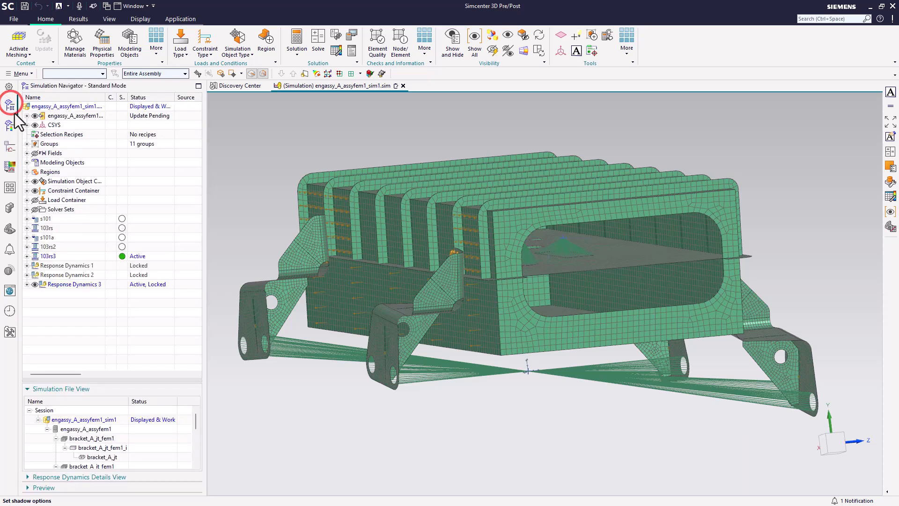
double_click(105, 429)
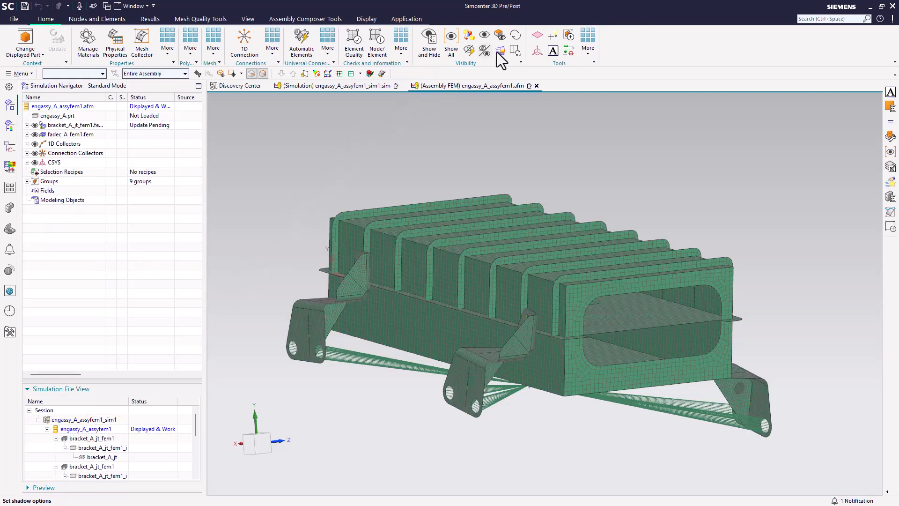
left_click(554, 49)
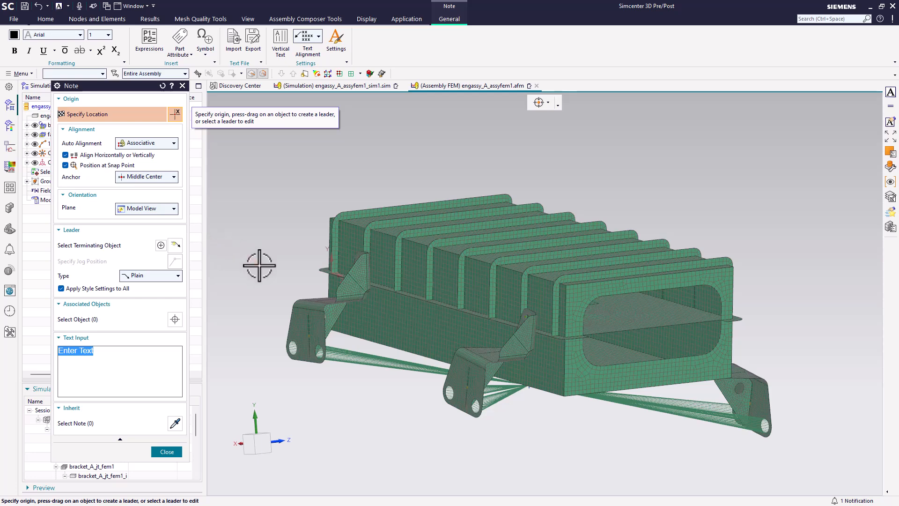
- Try the XC-YC Plane and XC-ZC Plane orientations for the note while checking its preview
scroll(259, 266, "down", 2)
scroll(261, 268, "up", 6)
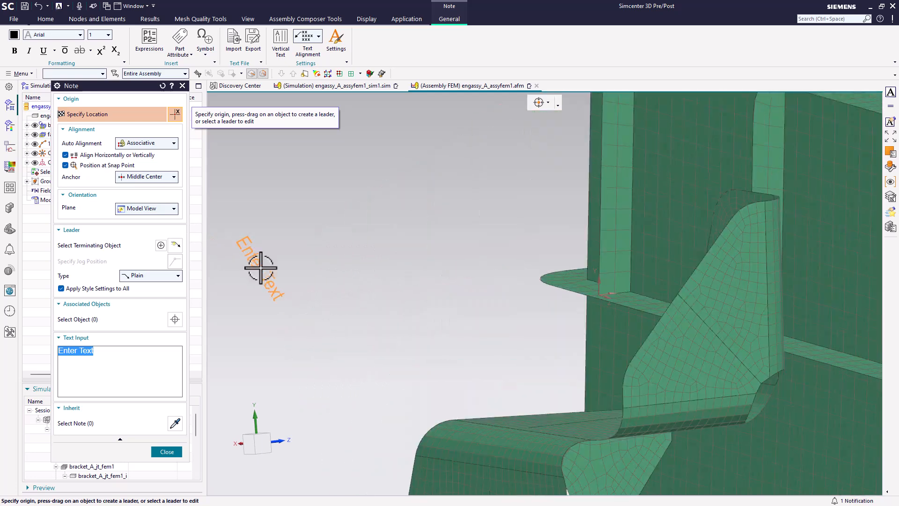
scroll(260, 268, "down", 3)
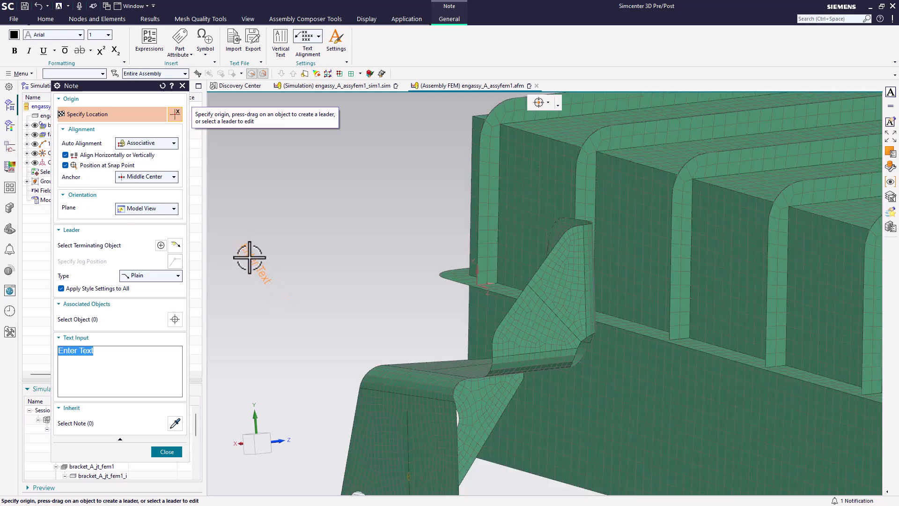
left_click(158, 209)
left_click(152, 218)
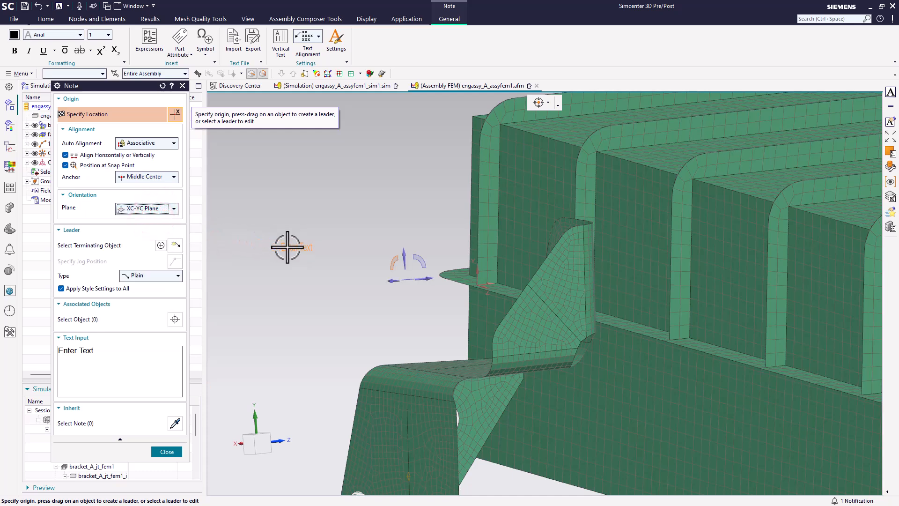
left_click(169, 209)
left_click(160, 227)
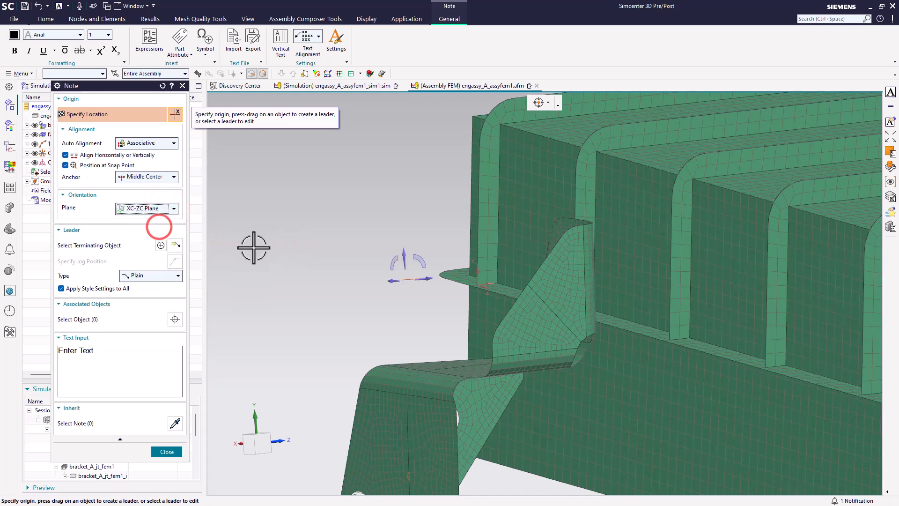
scroll(273, 252, "down", 2)
scroll(273, 252, "up", 3)
scroll(273, 252, "down", 2)
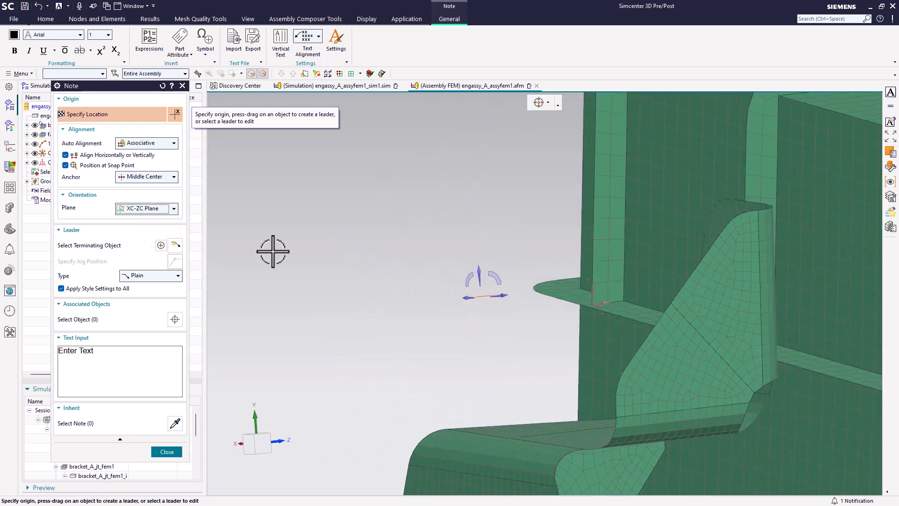
scroll(273, 252, "up", 1)
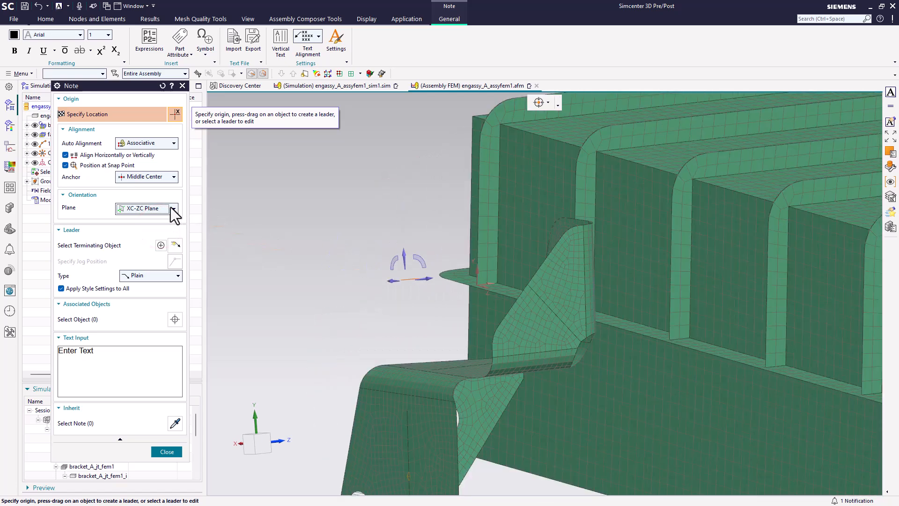
- Orient the note parallel to the screen and check its preview at different zoom levels
right_click(277, 190)
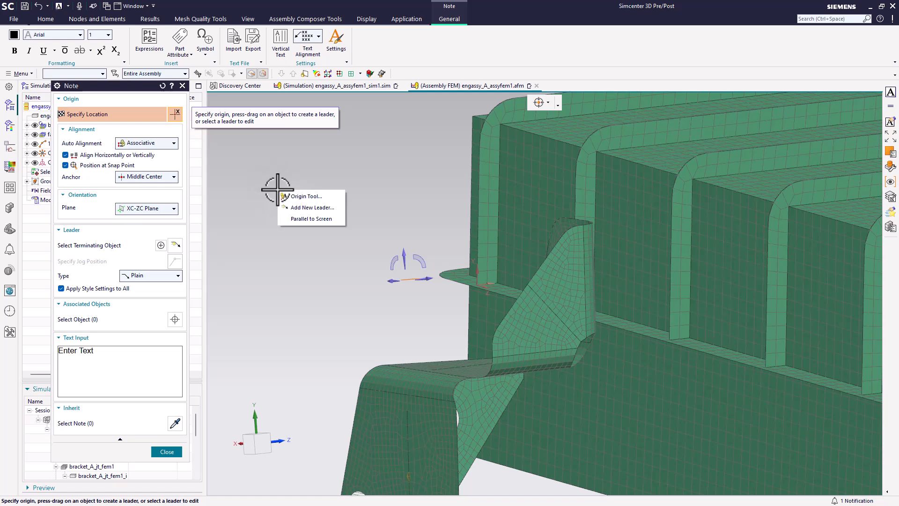
left_click(309, 223)
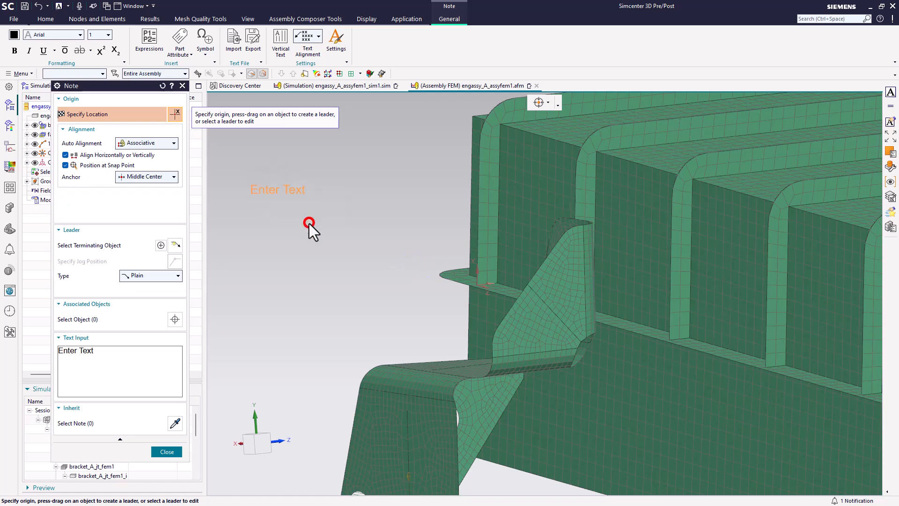
scroll(278, 235, "down", 3)
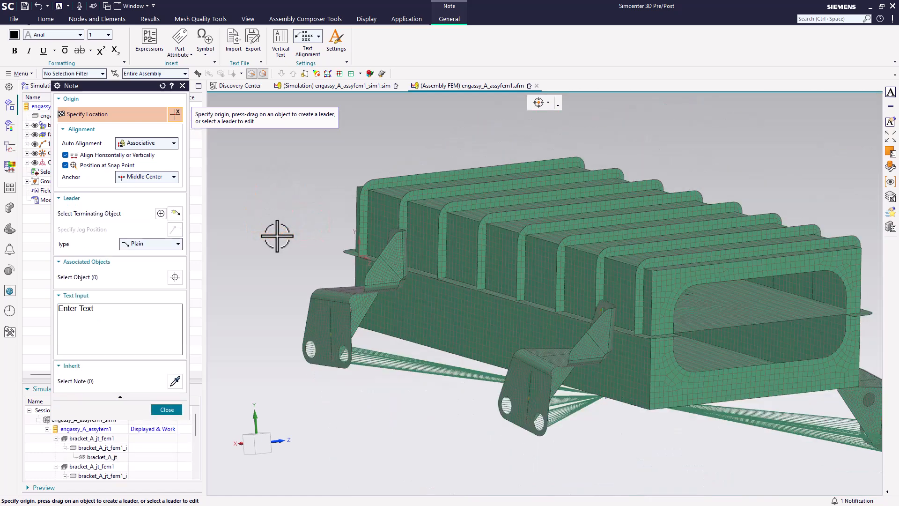
scroll(276, 237, "up", 5)
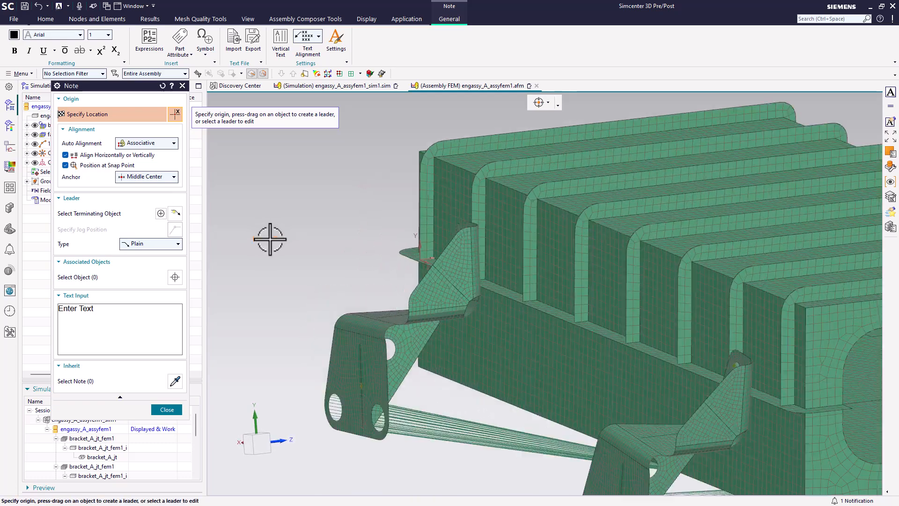
scroll(269, 239, "down", 5)
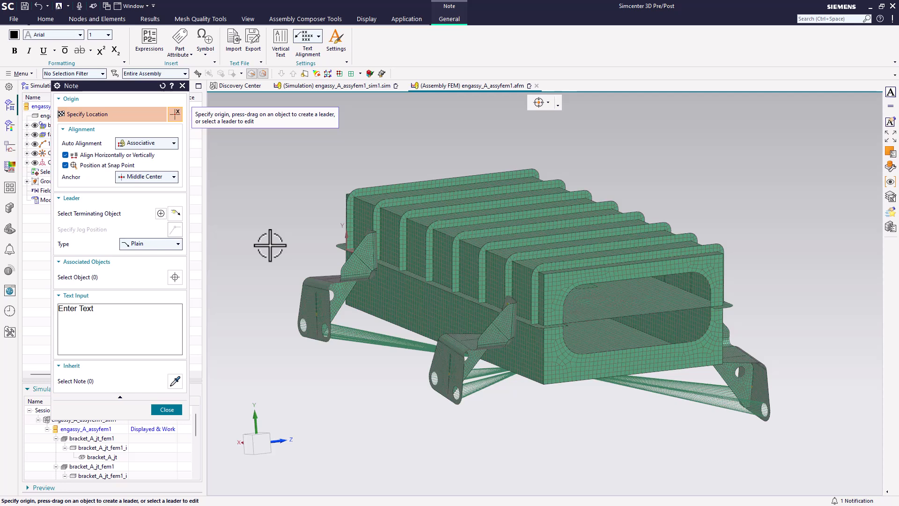
- Replace the note's placeholder text with FADEC in Times New Roman at size 4
left_click(99, 309)
key("Delete")
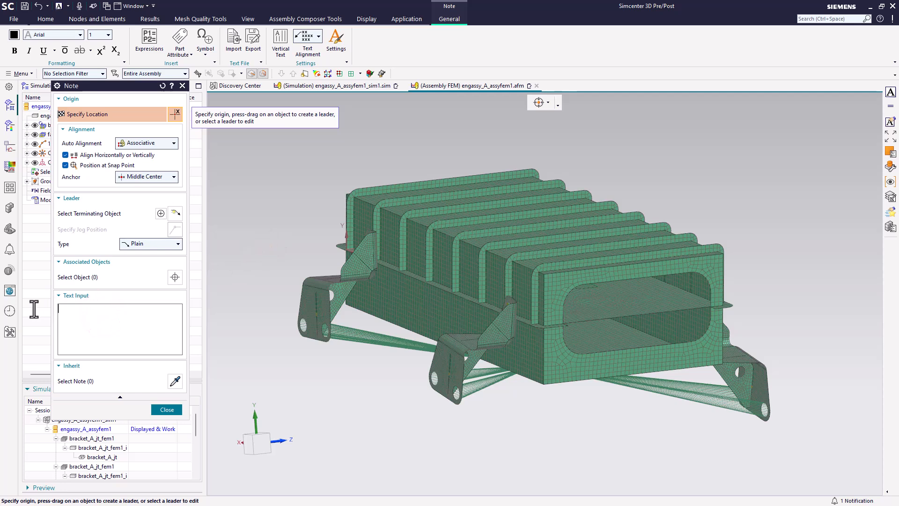
left_click(79, 35)
left_click_drag(110, 61, 111, 260)
left_click(86, 223)
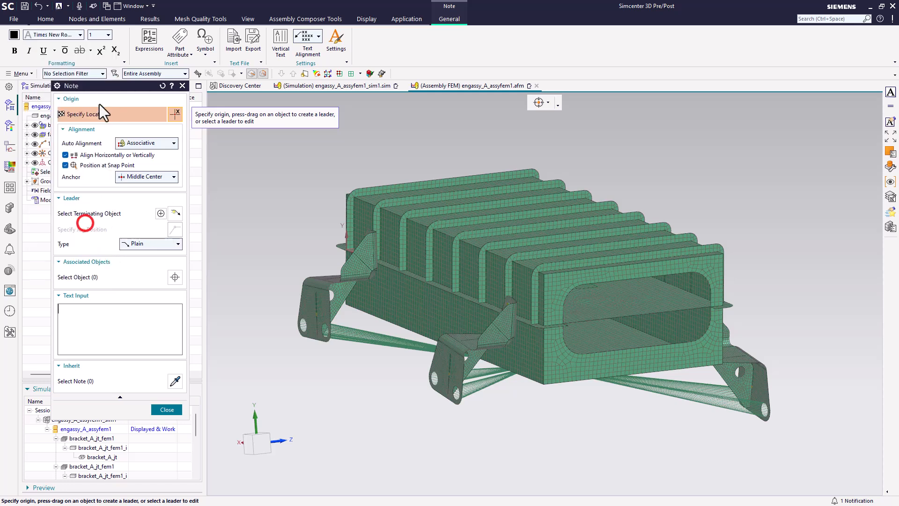
left_click(109, 35)
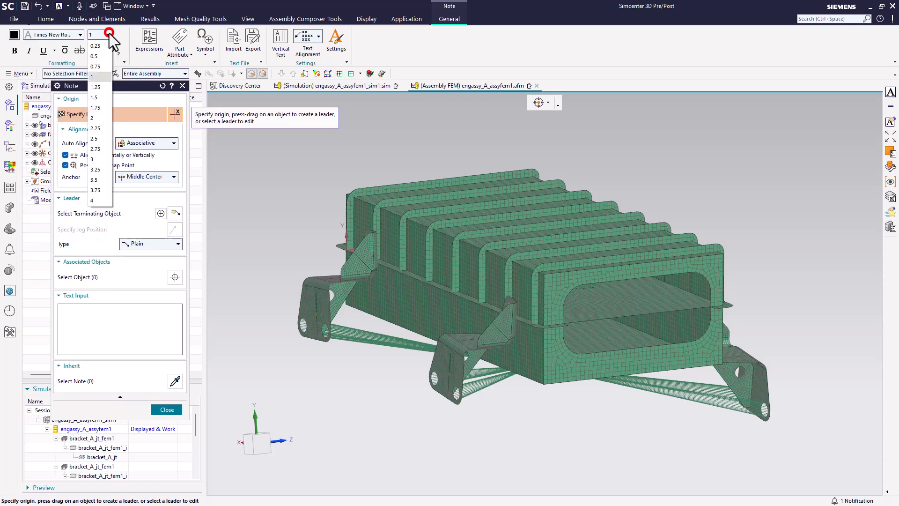
left_click(101, 203)
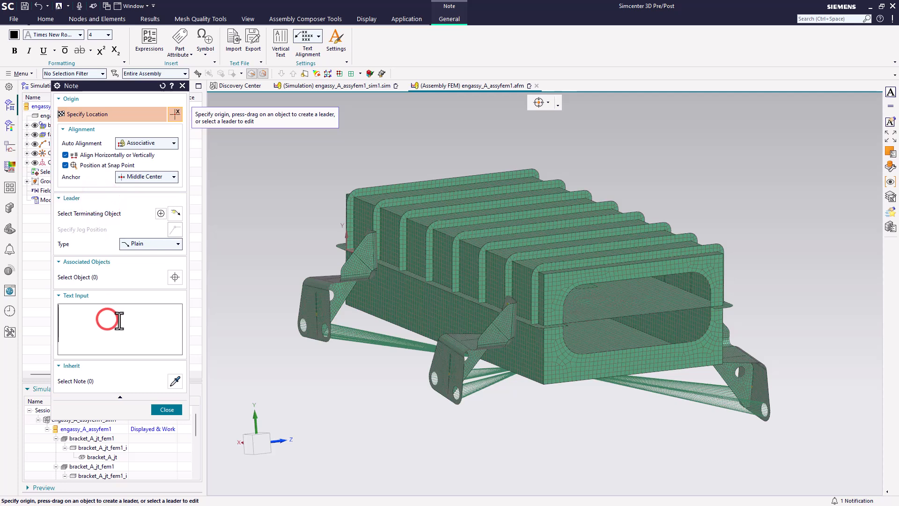
type("FADEC")
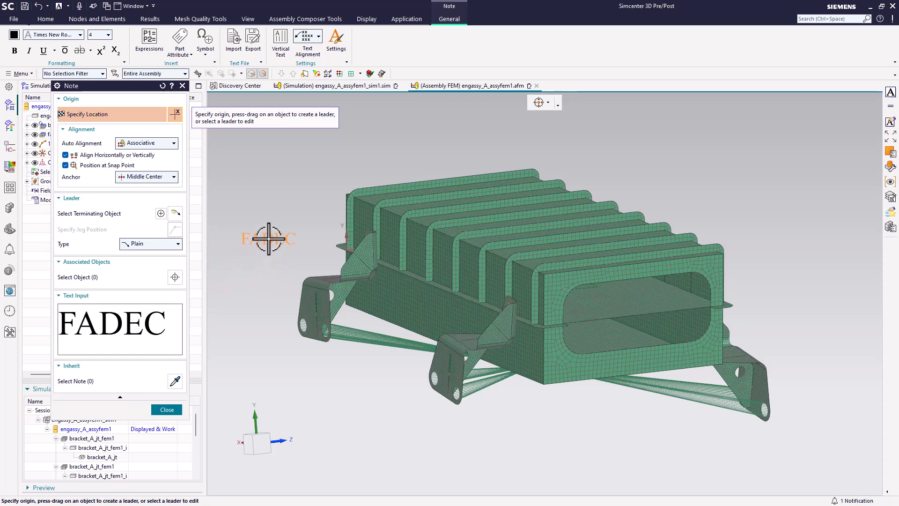
- Attach the note's plain leader to the upper edge of the rearmost rib on the finned housing
left_click(113, 214)
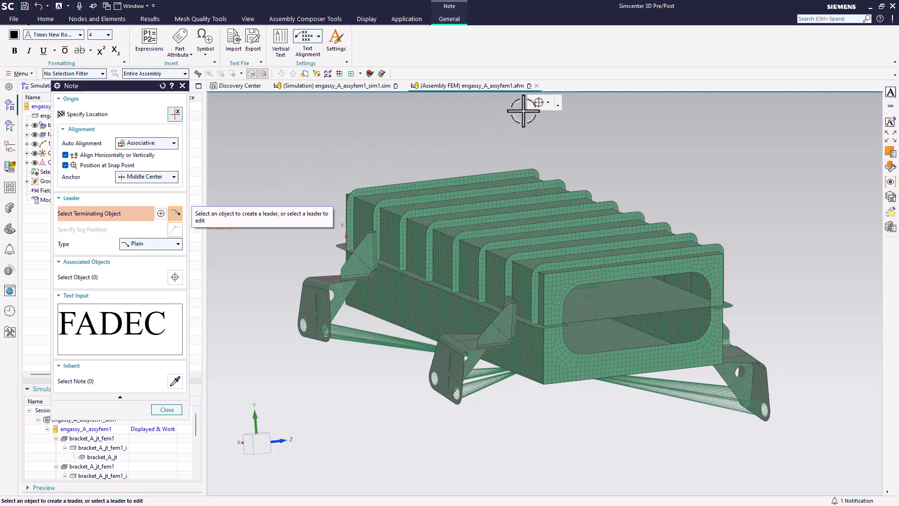
left_click(544, 103)
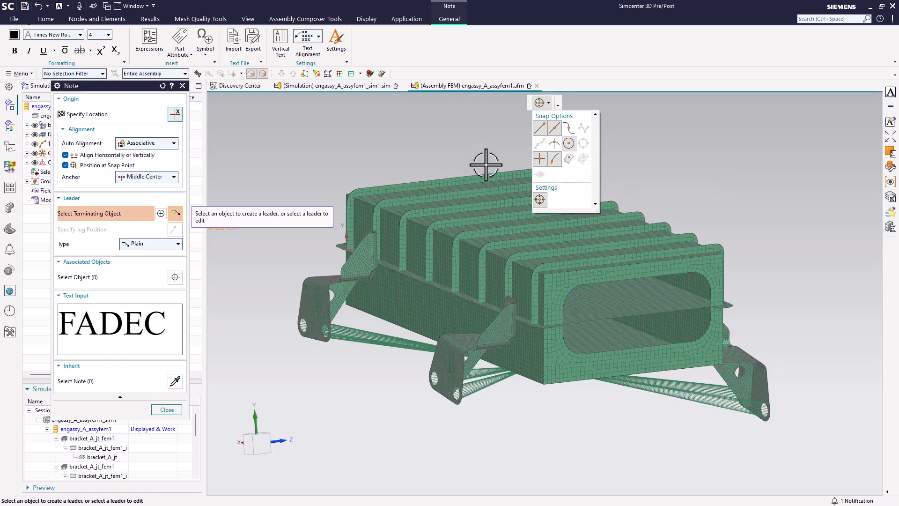
left_click(131, 215)
scroll(478, 162, "up", 5)
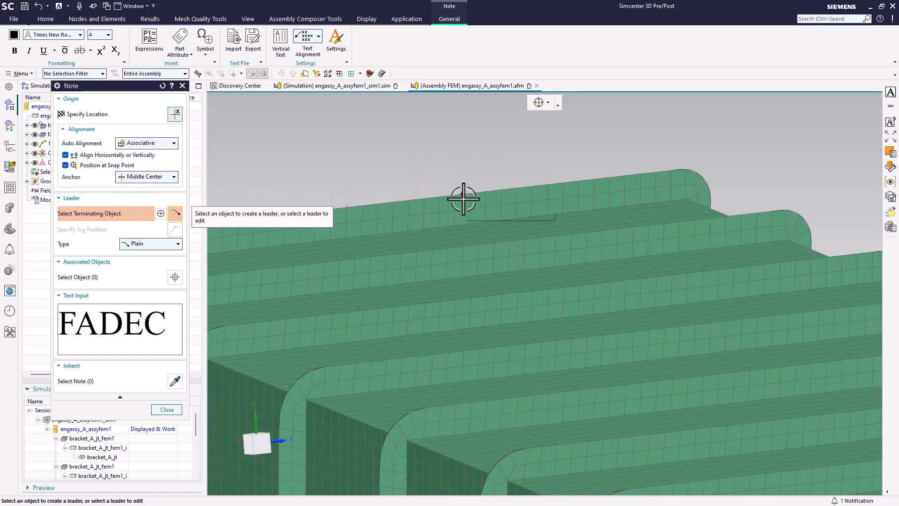
left_click(463, 199)
scroll(464, 199, "down", 1)
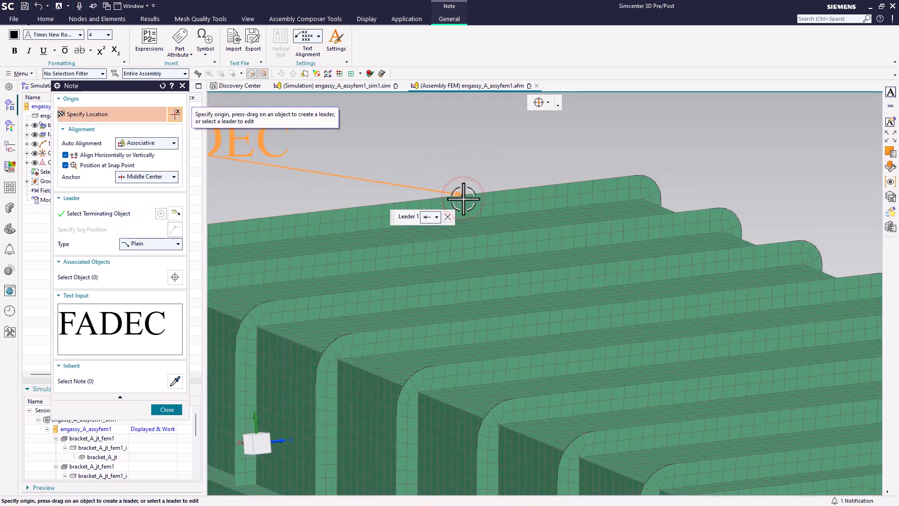
- Place the FADEC note in the empty space above the housing and finish the Note command
scroll(464, 199, "down", 4)
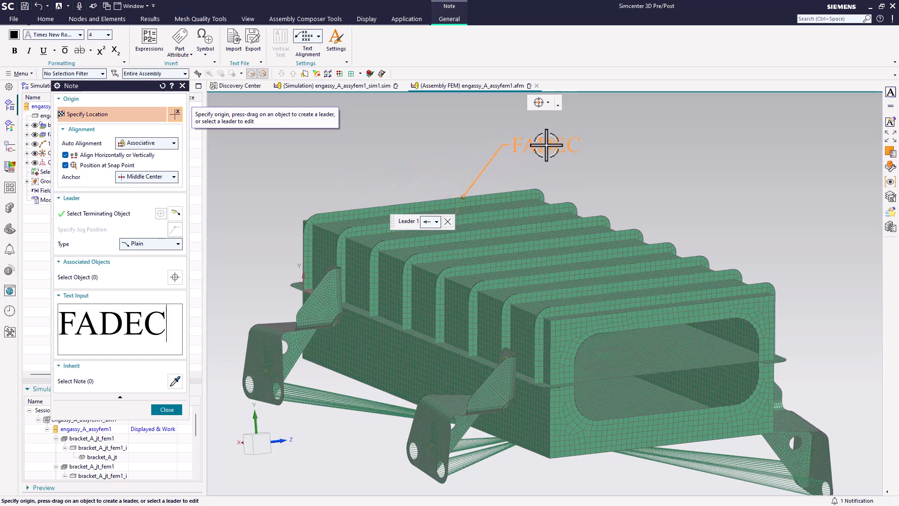
left_click(551, 143)
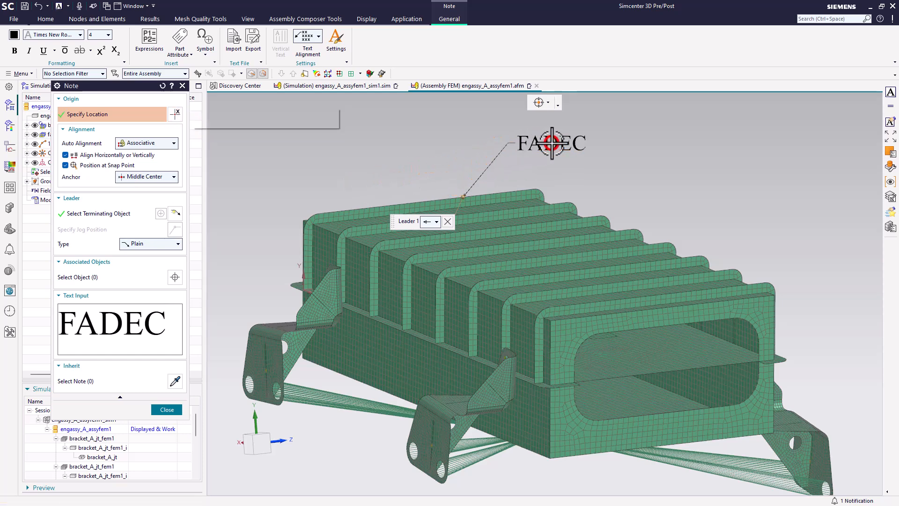
left_click(164, 413)
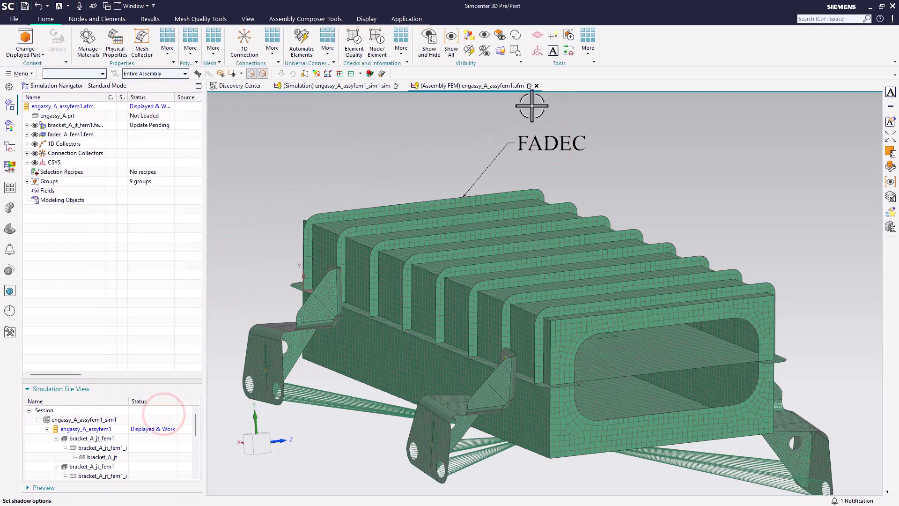
- Shift the FADEC note farther from its leader's attachment point and lengthen the leader stub to 1.063
left_click_drag(522, 144, 586, 139)
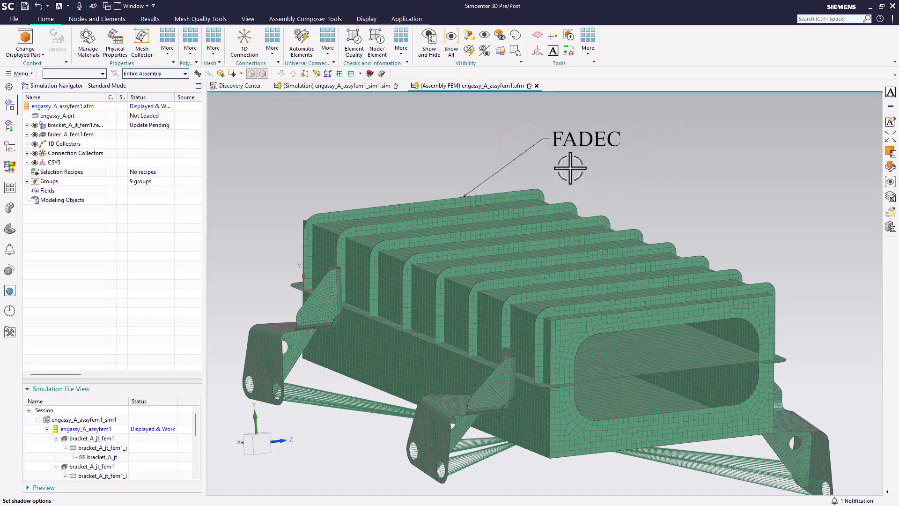
right_click(570, 141)
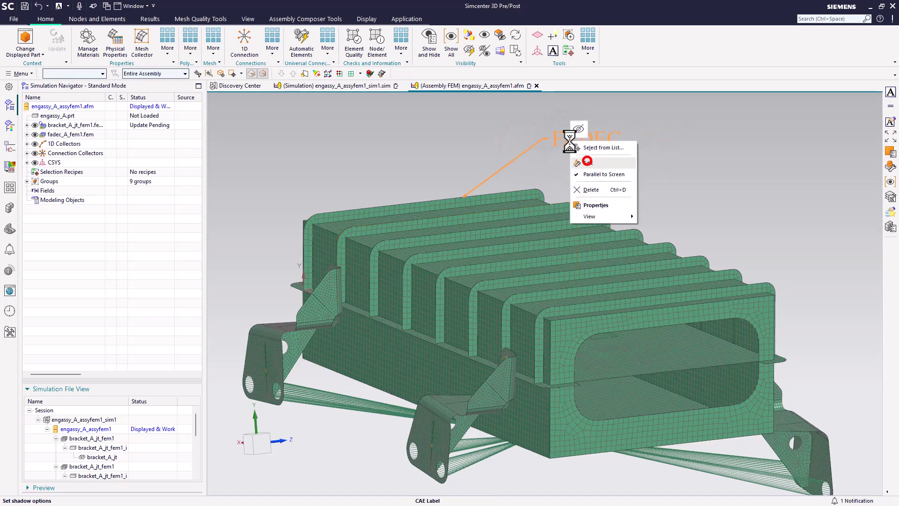
left_click(587, 161)
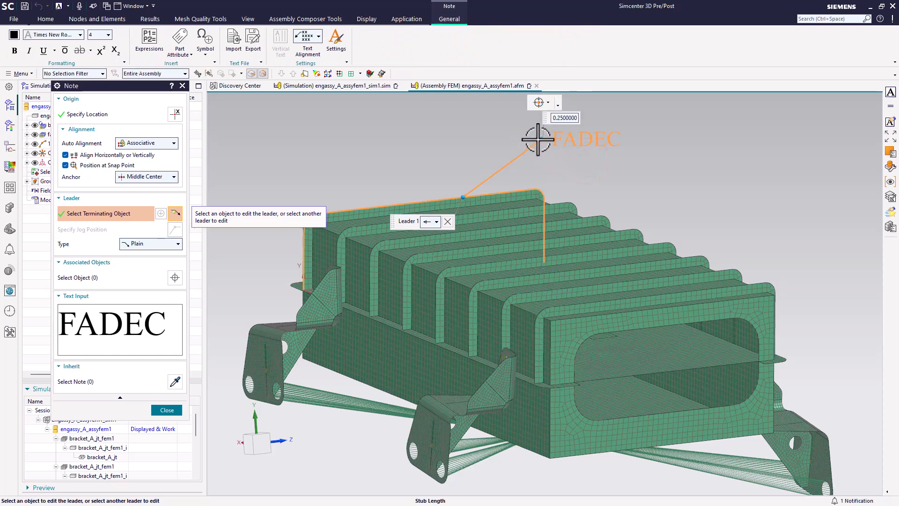
left_click_drag(521, 140, 516, 139)
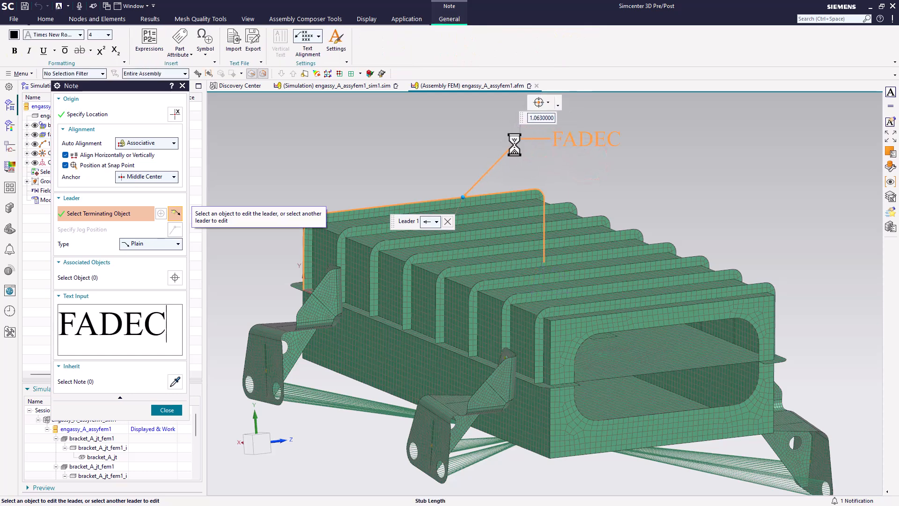
- Change the FADEC leader's arrowhead to a filled arrow and finish editing the note
scroll(508, 209, "up", 6)
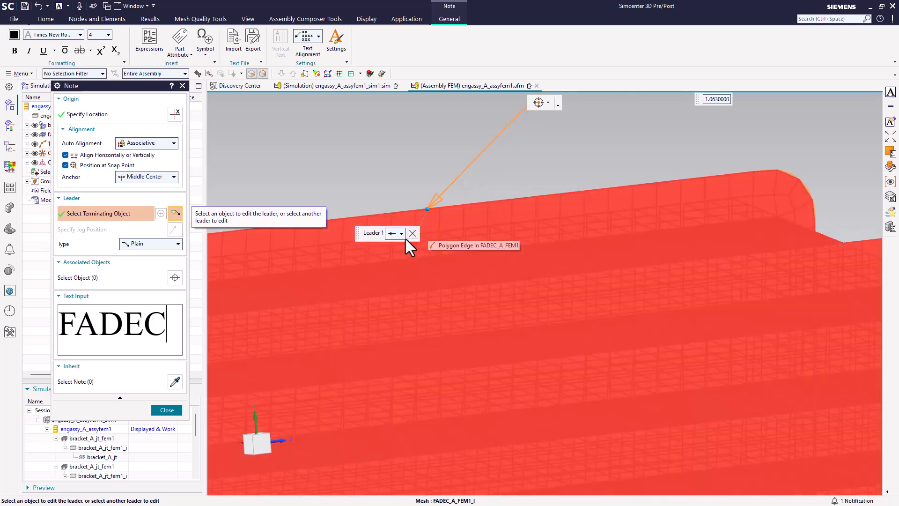
left_click(400, 234)
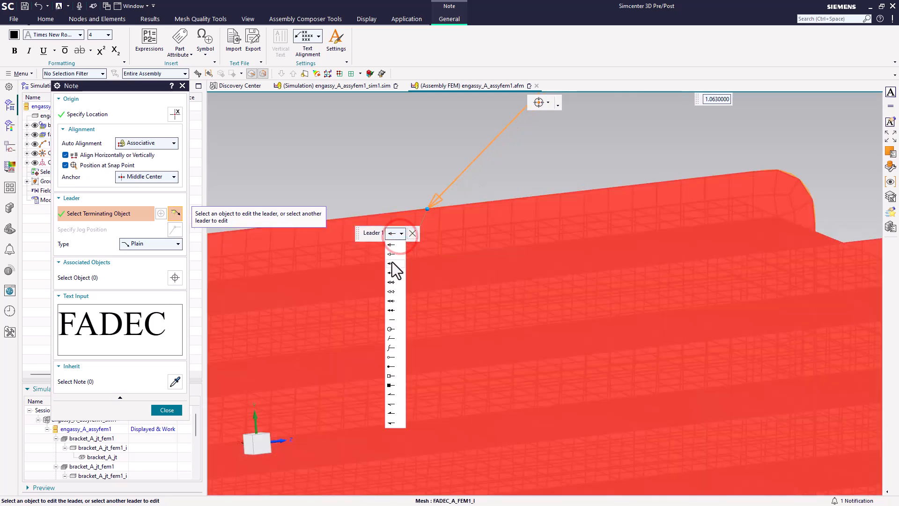
left_click(392, 282)
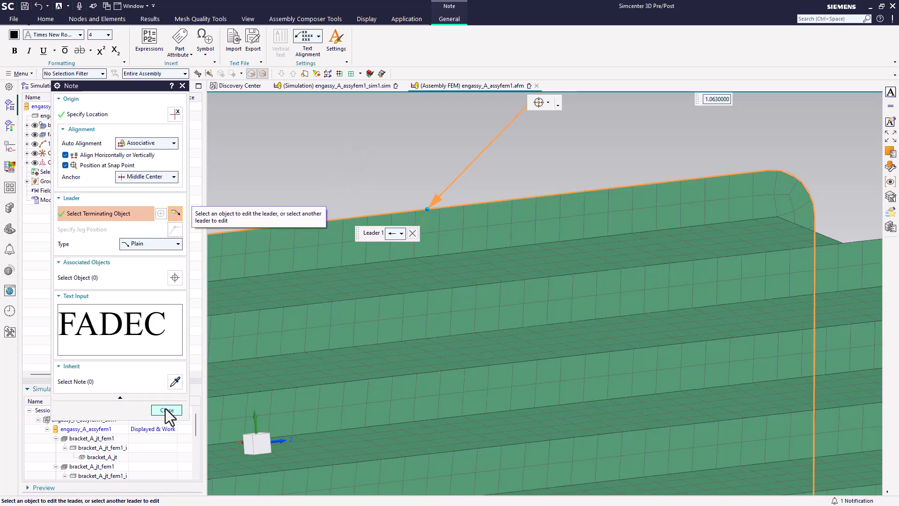
left_click(167, 410)
scroll(438, 334, "down", 5)
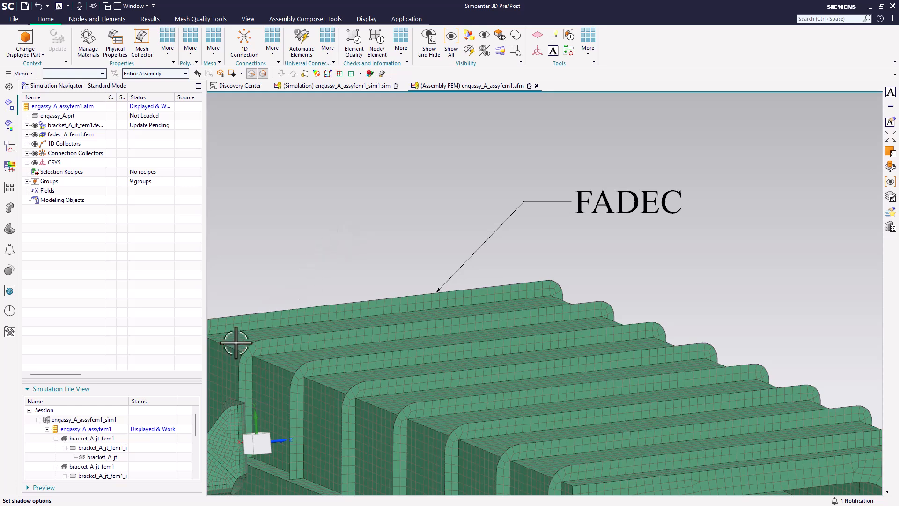
- Display the engassy_A_assyfem1_sim1 simulation, check the FADEC note from several angles and view its label properties
double_click(83, 420)
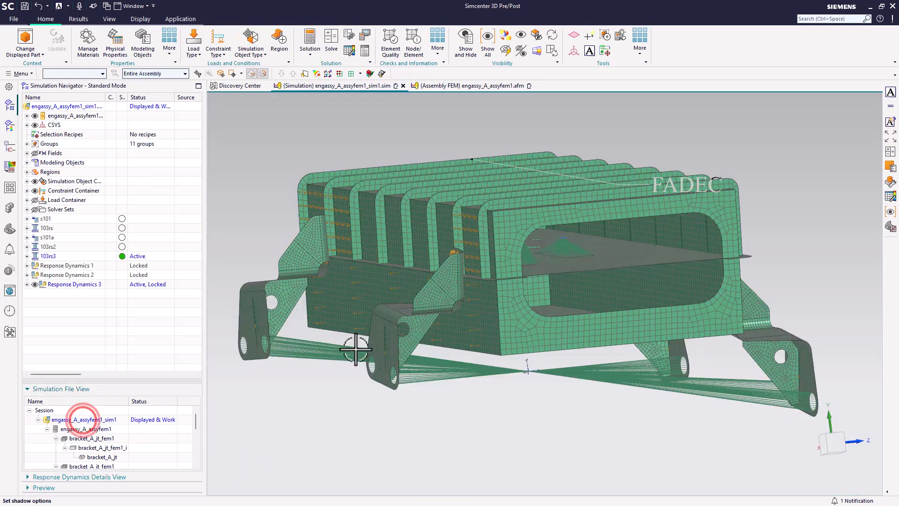
middle_click_drag(542, 311, 467, 345)
scroll(311, 311, "down", 5)
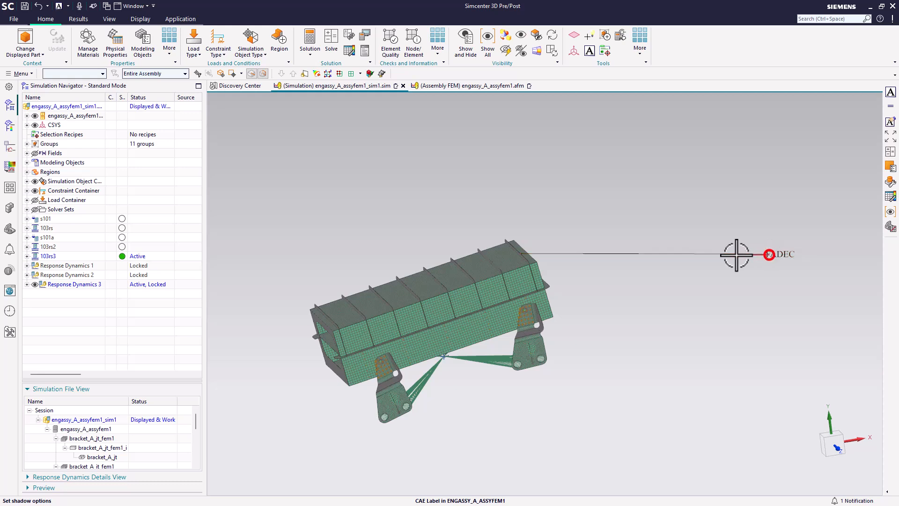
double_click(771, 253)
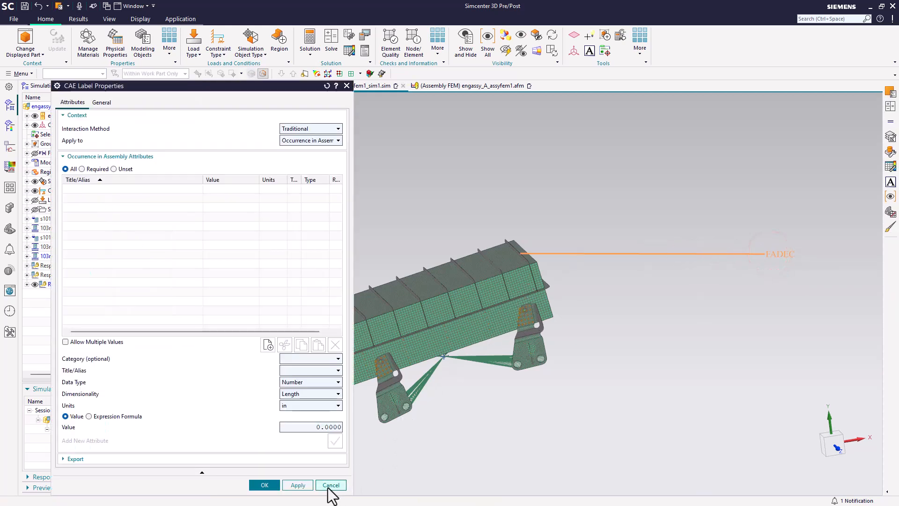
left_click(331, 485)
middle_click_drag(533, 354, 609, 351)
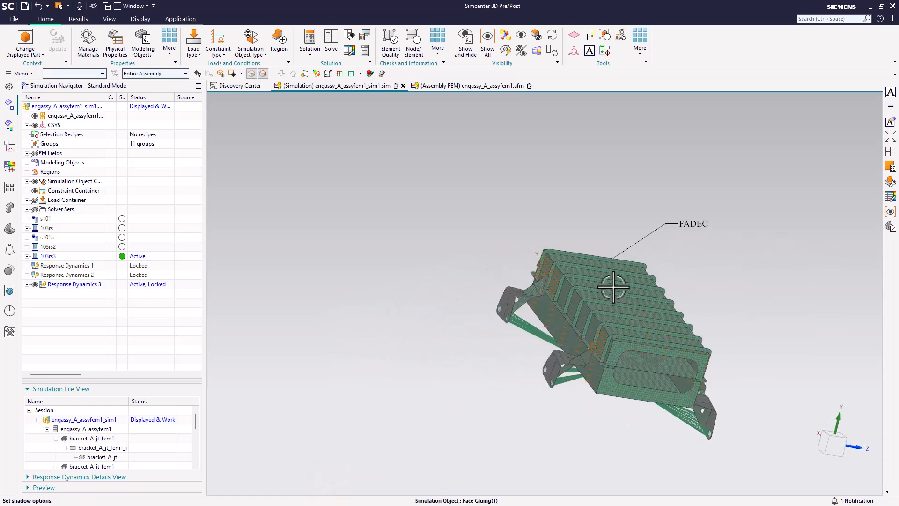
scroll(618, 276, "up", 4)
scroll(469, 215, "down", 1)
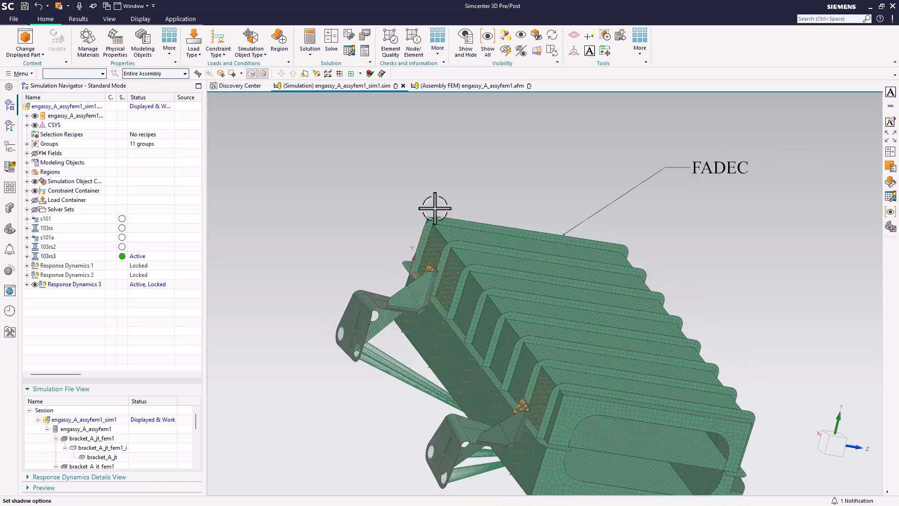
scroll(435, 208, "down", 2)
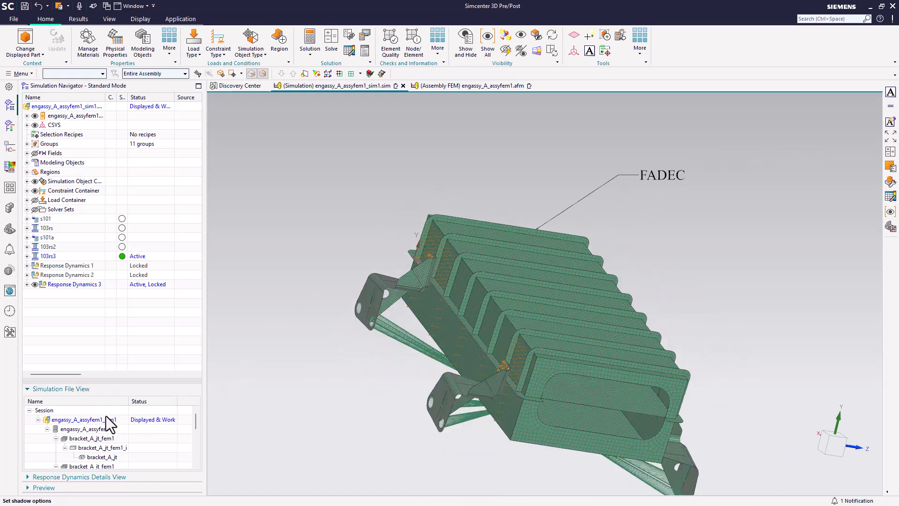
- Return to the engassy_A_assyfem1 assembly FEM and link a new note's text to the existing expression p7
double_click(93, 427)
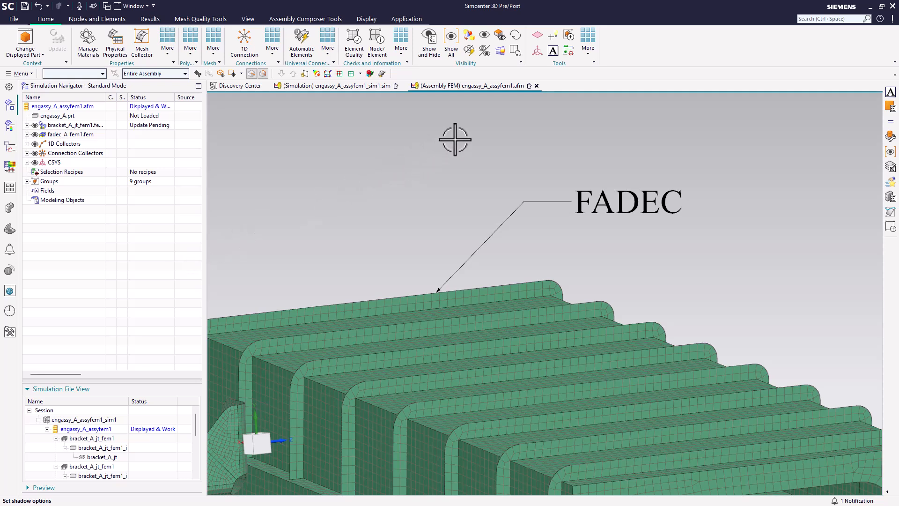
left_click(553, 50)
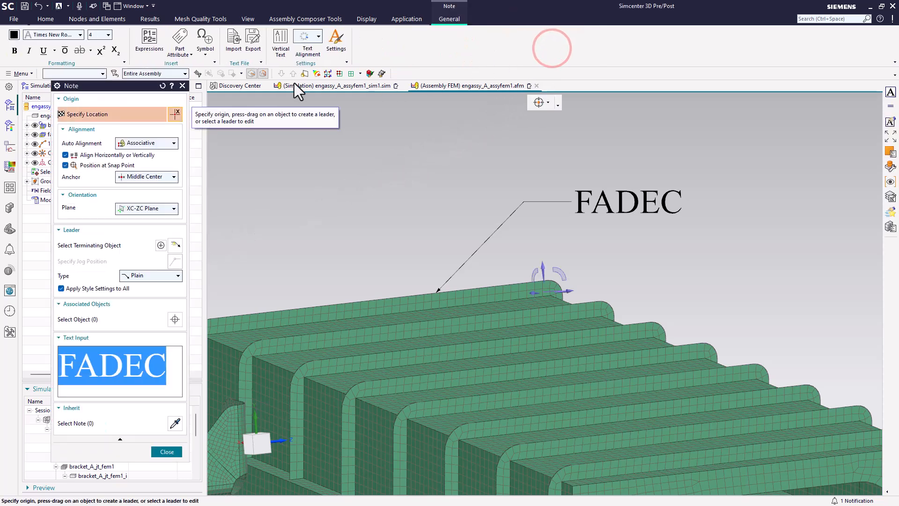
left_click_drag(107, 86, 64, 86)
left_click(149, 49)
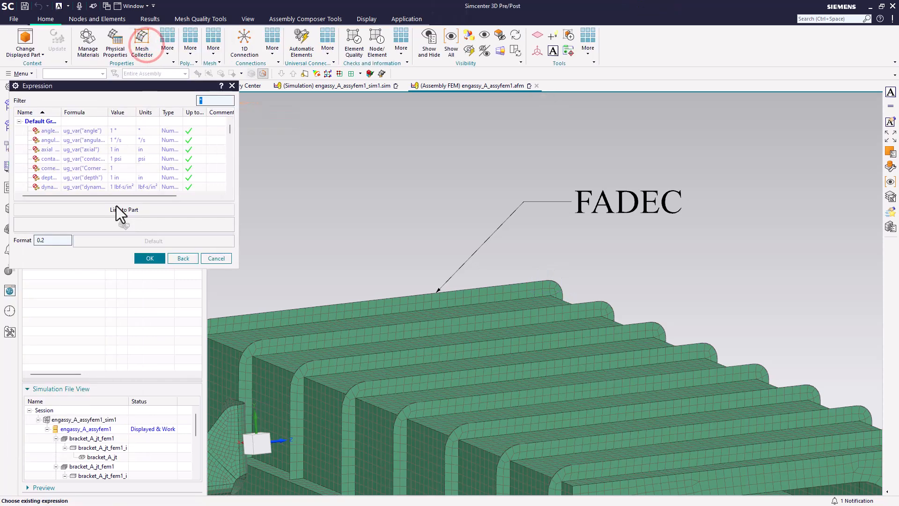
scroll(123, 182, "down", 3)
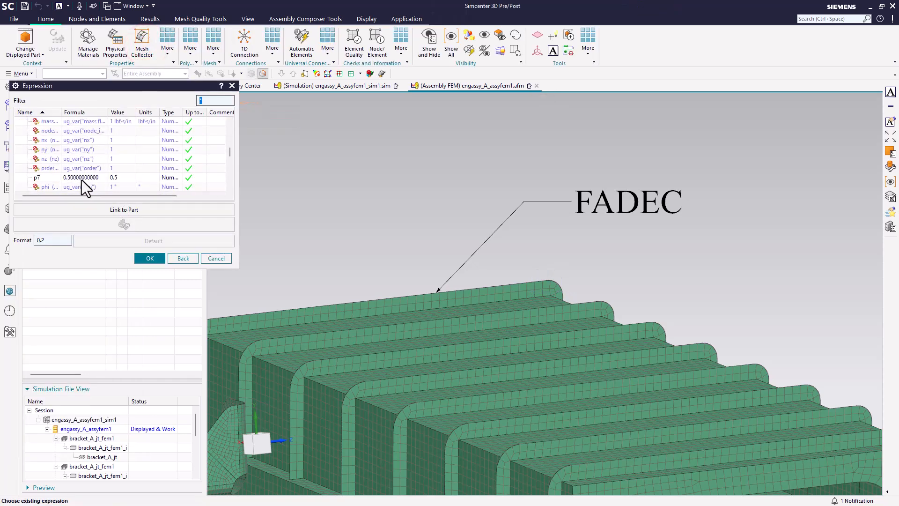
left_click(82, 178)
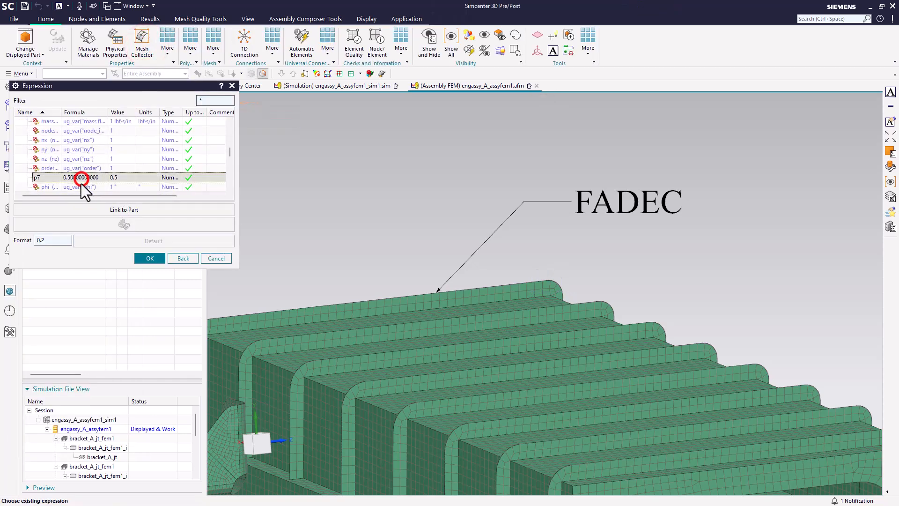
left_click(149, 259)
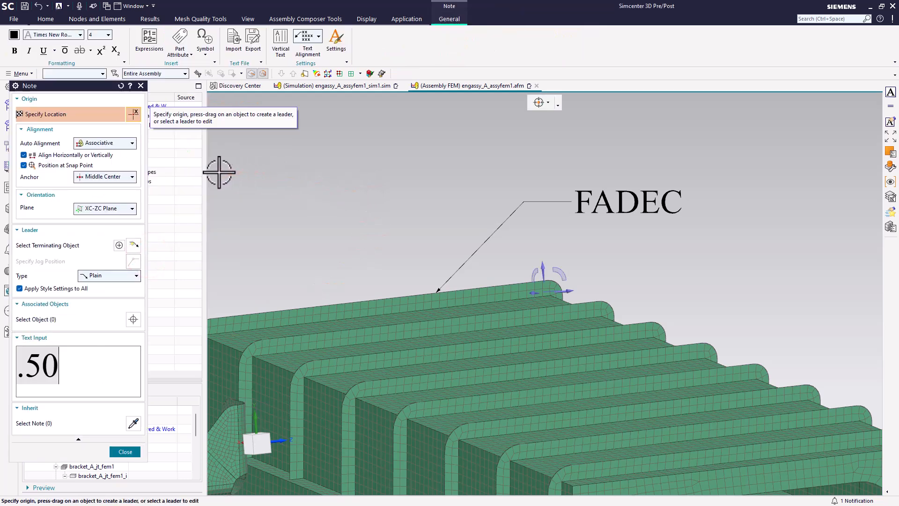
- Orient the expression note parallel to the screen, place it above the housing beside the FADEC note and finish the Note command
right_click(260, 174)
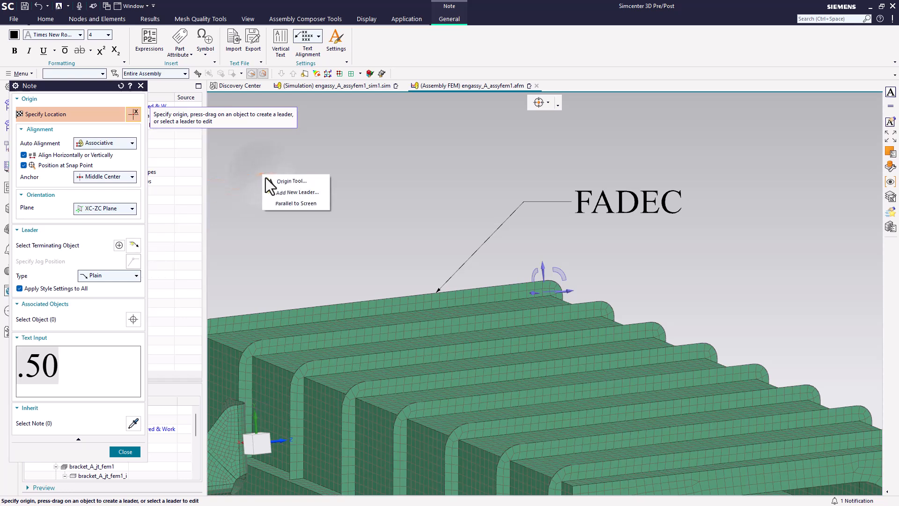
left_click(288, 204)
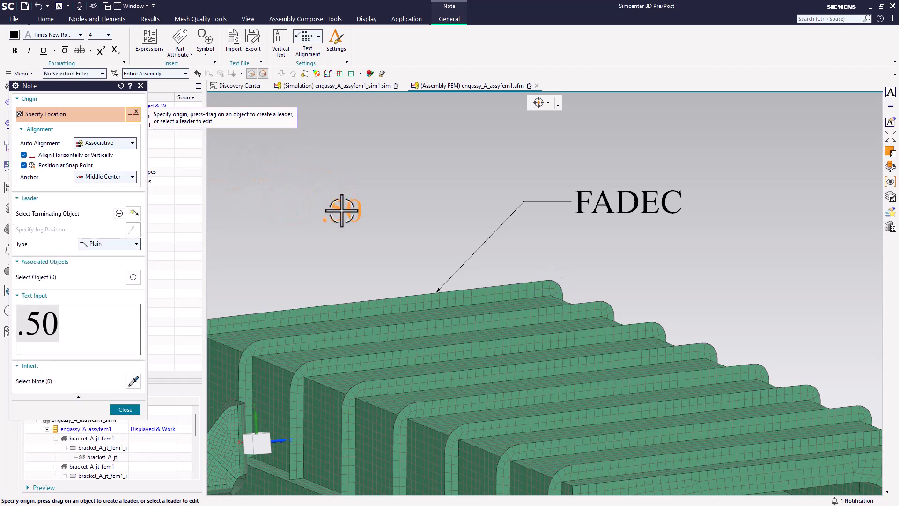
left_click(343, 198)
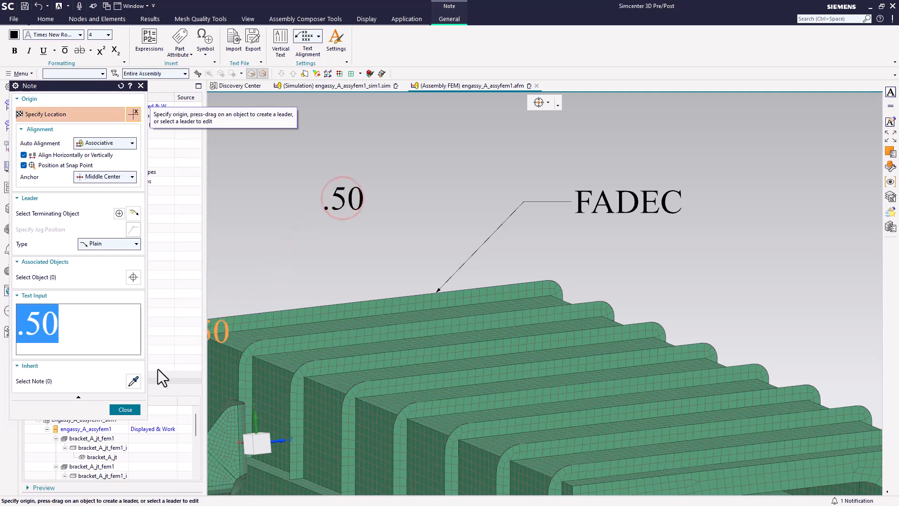
left_click(124, 410)
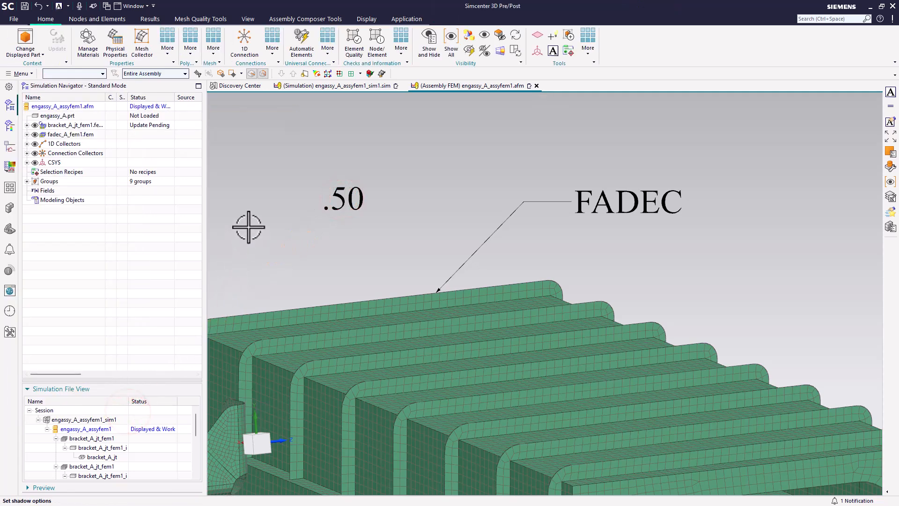
- Set the formula of expression p7 to .75, apply it to the linked note and close the Expressions dialog
key("ctrl+e")
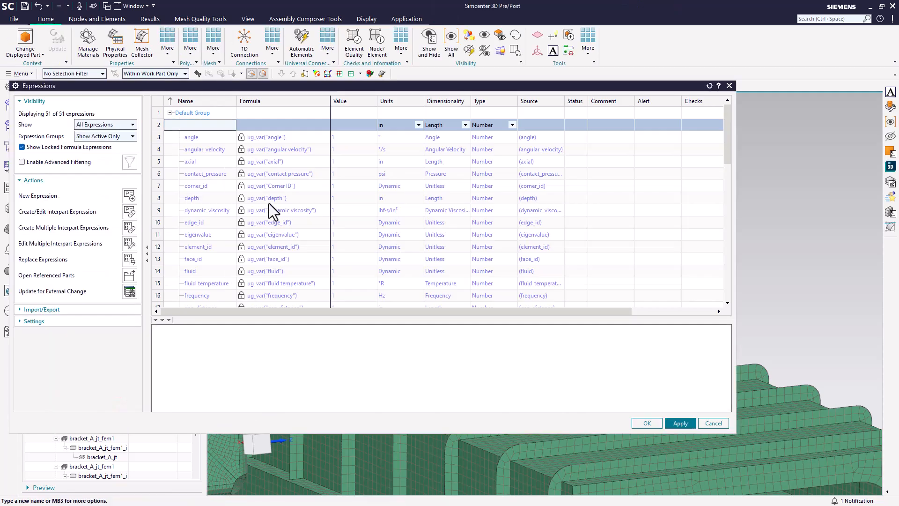
scroll(269, 204, "down", 4)
scroll(269, 203, "down", 4)
left_click(257, 150)
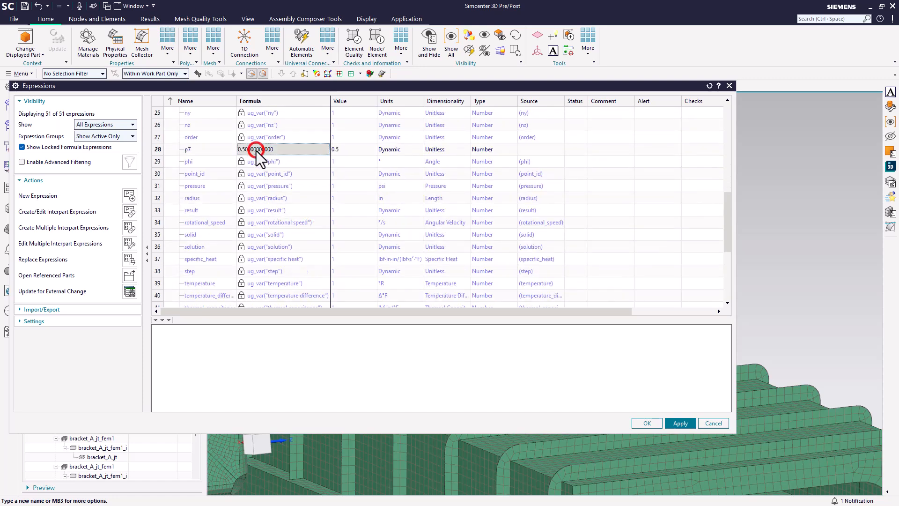
mouse_move(274, 86)
left_mouse_down()
mouse_move(312, 249)
mouse_move(310, 240)
left_mouse_up()
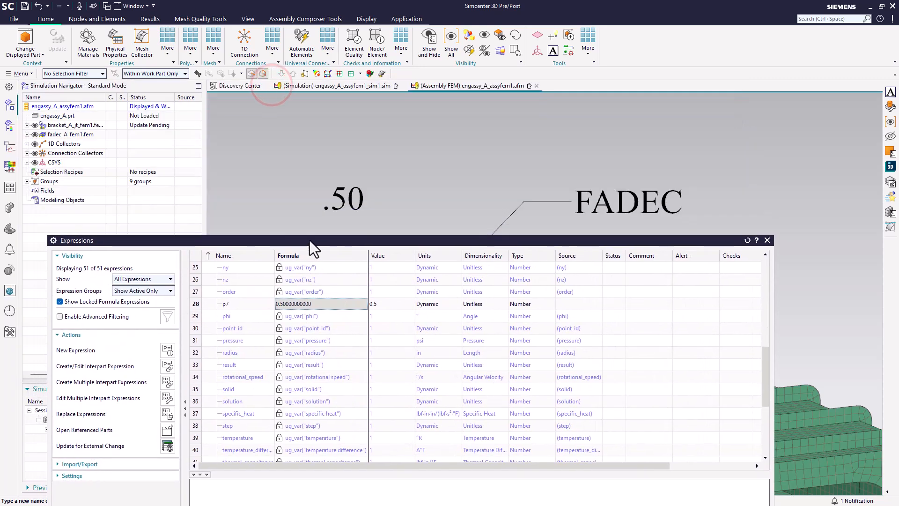
type(".75")
key("Return")
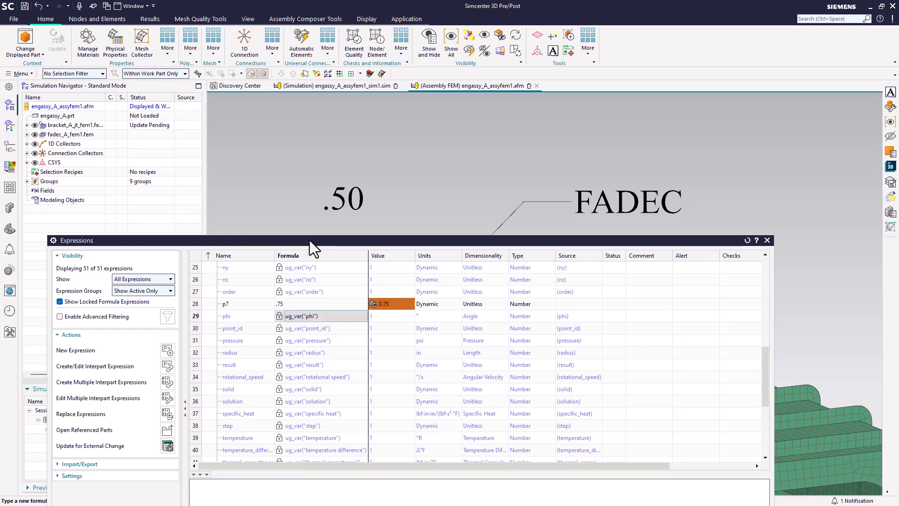
left_click_drag(310, 240, 285, 240)
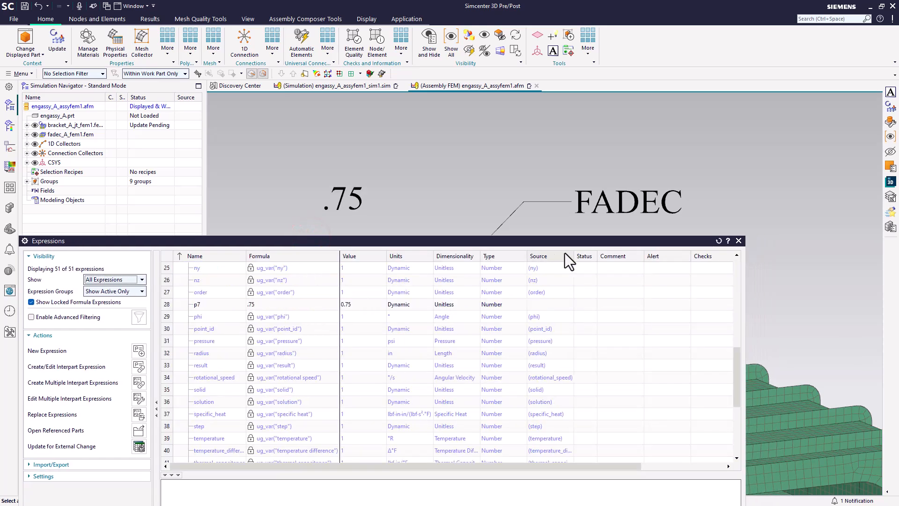
left_click(739, 241)
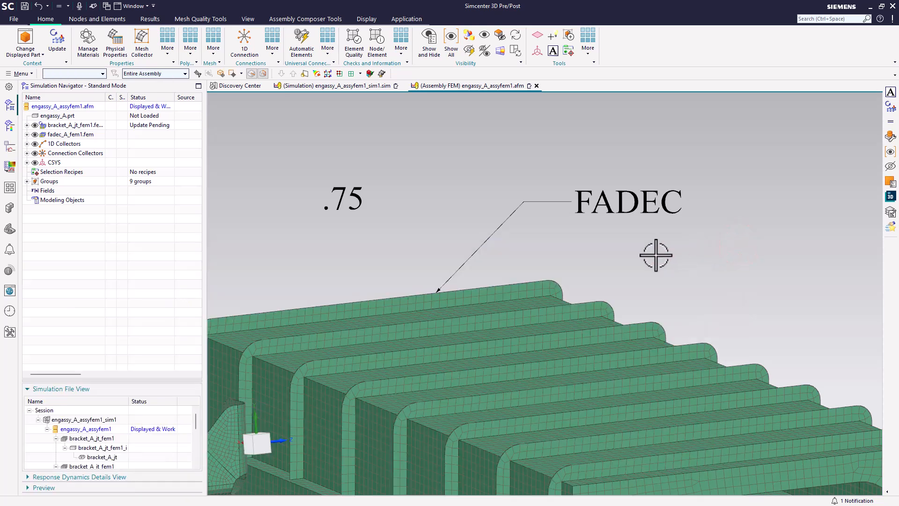
- Start another note, check the part attribute options for its text and close the Note command
left_click(554, 51)
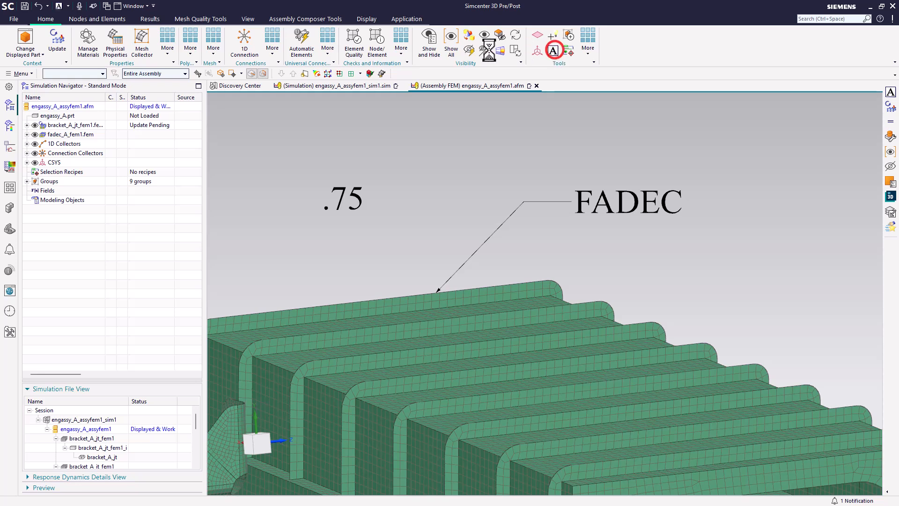
left_click(179, 49)
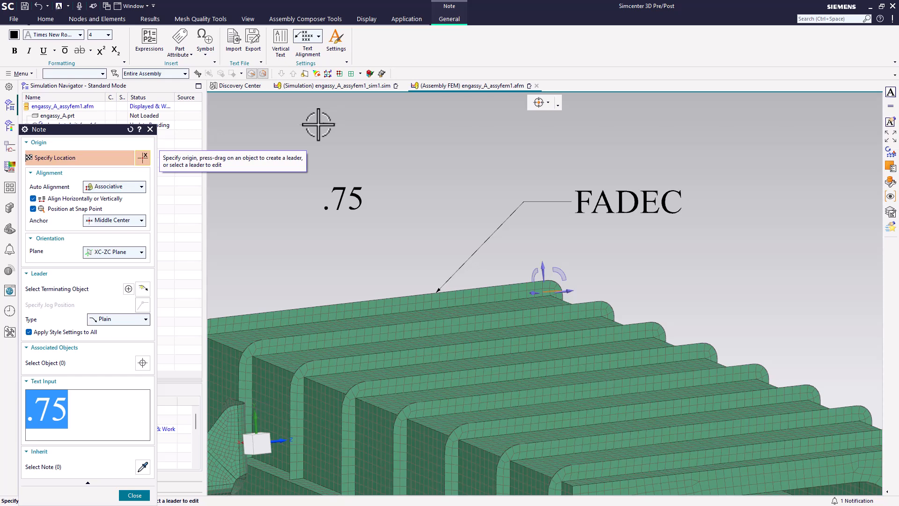
left_click(134, 495)
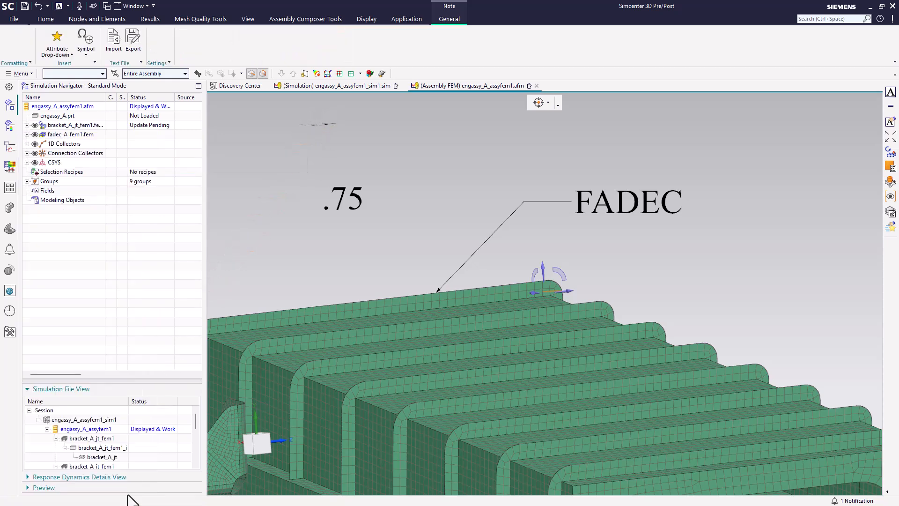
- Open the Note Manager to manage the notes in the assembly FEM
left_click(20, 74)
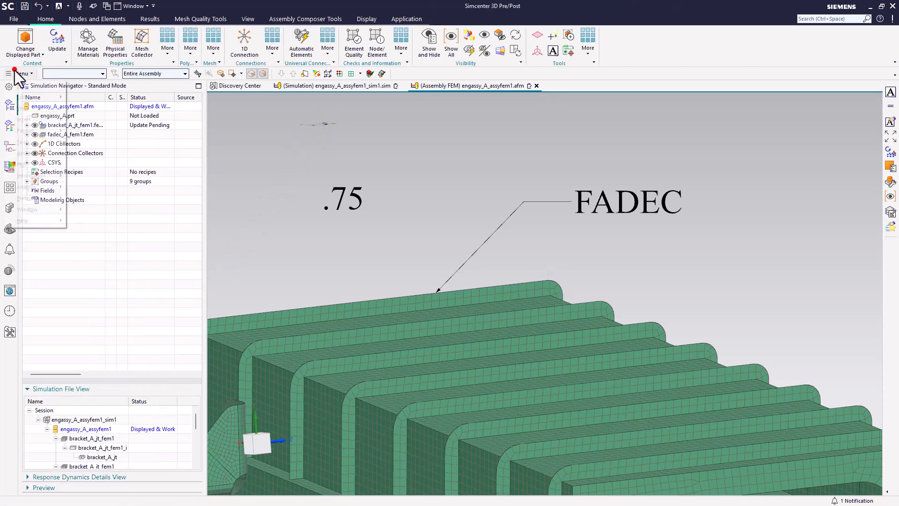
left_click(42, 120)
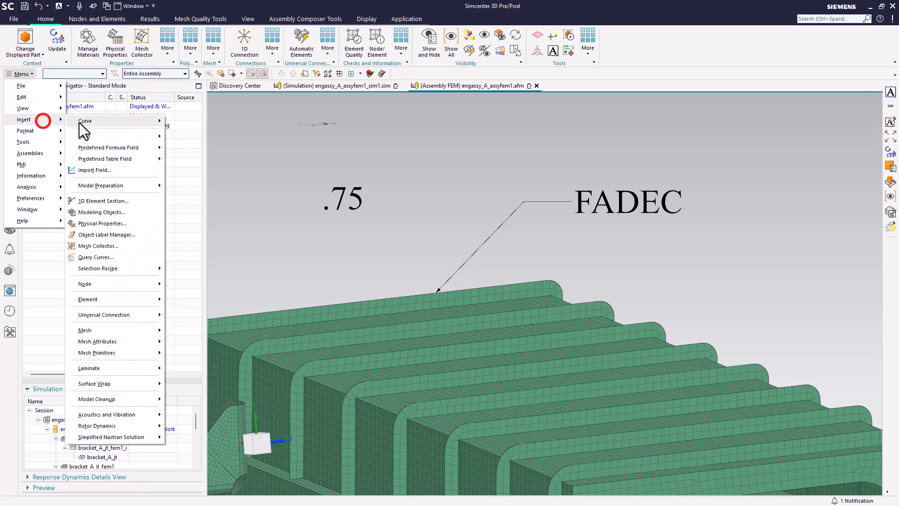
left_click(123, 186)
left_click(213, 333)
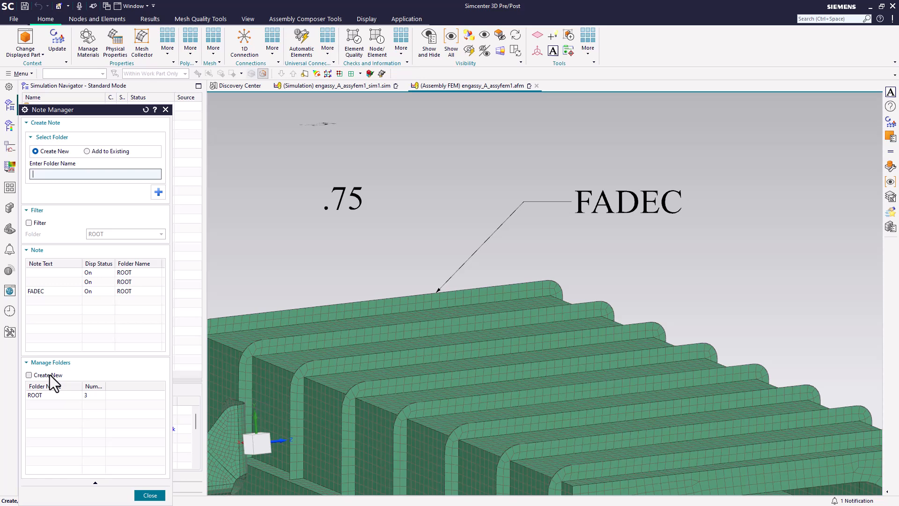
- Open the FADEC note for editing from the Note Manager, review its settings and close the Note dialog
right_click(63, 291)
left_click(70, 297)
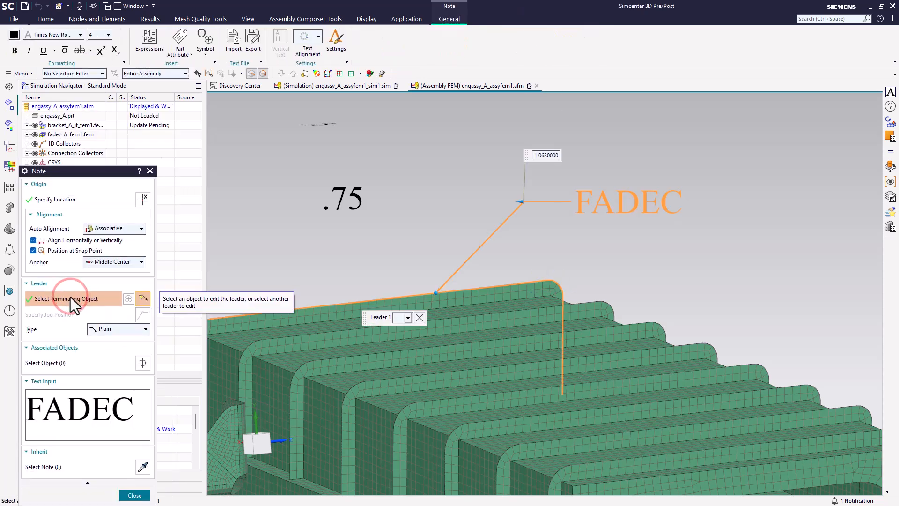
left_click(134, 495)
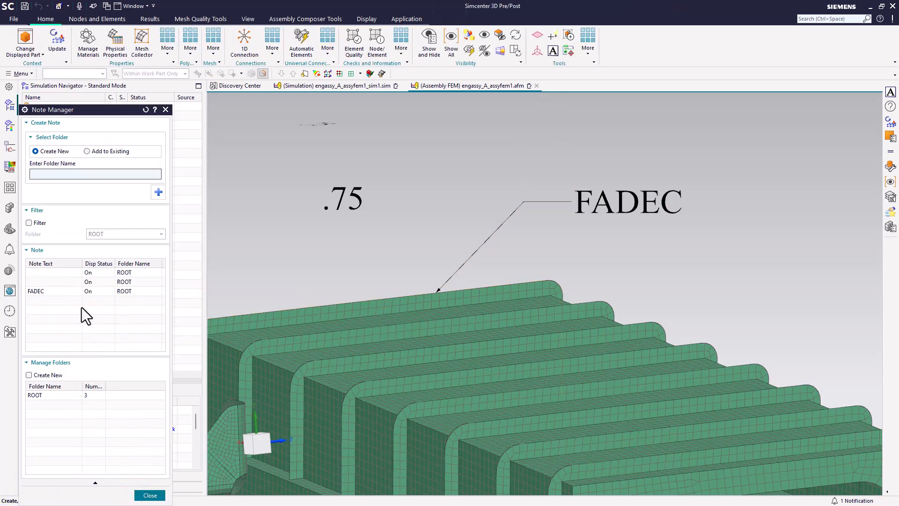
- Identify the stray edge-on note above the .75 note in the note list and delete it
left_click(96, 272)
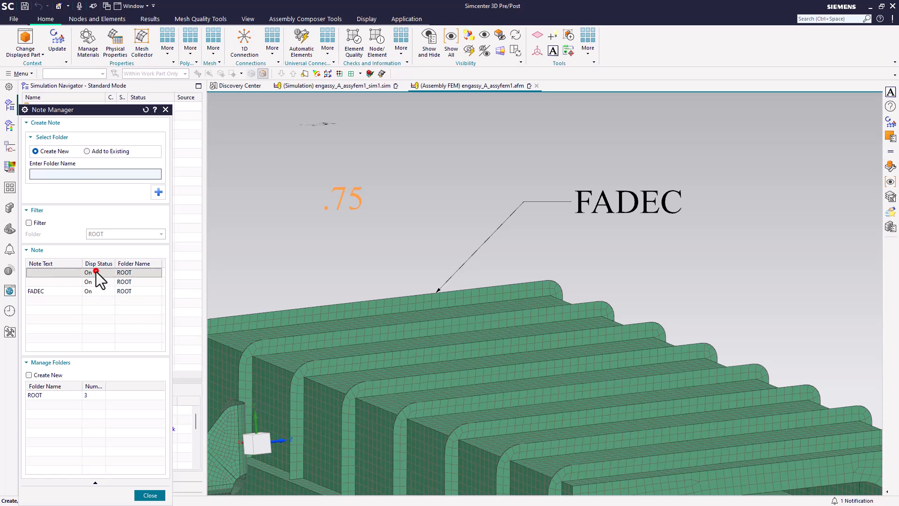
left_click(97, 281)
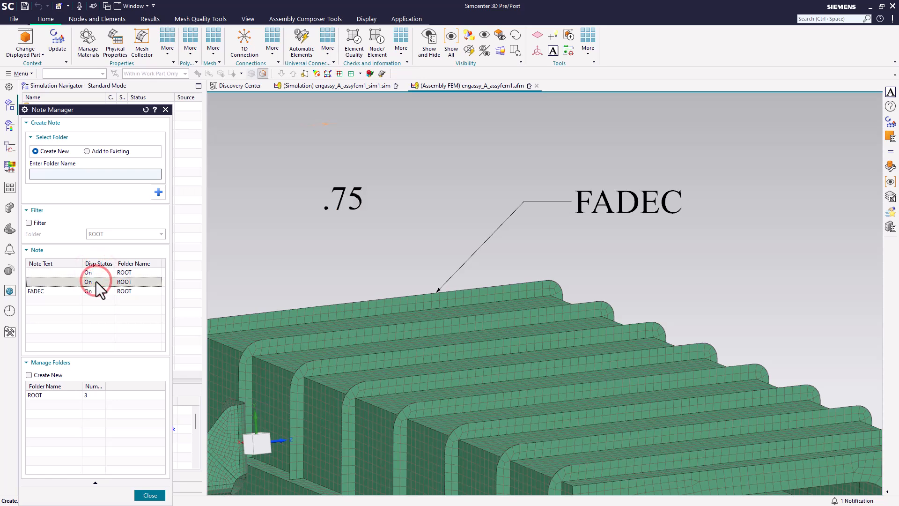
right_click(97, 282)
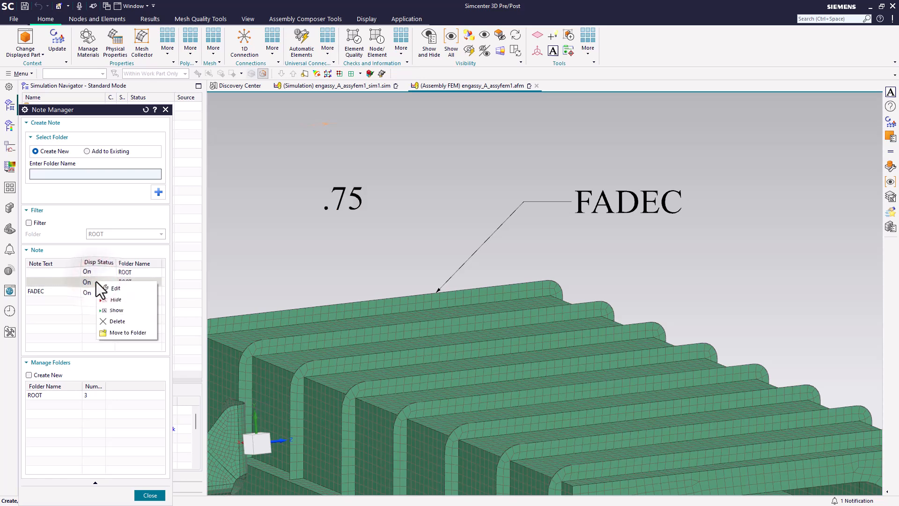
left_click(115, 322)
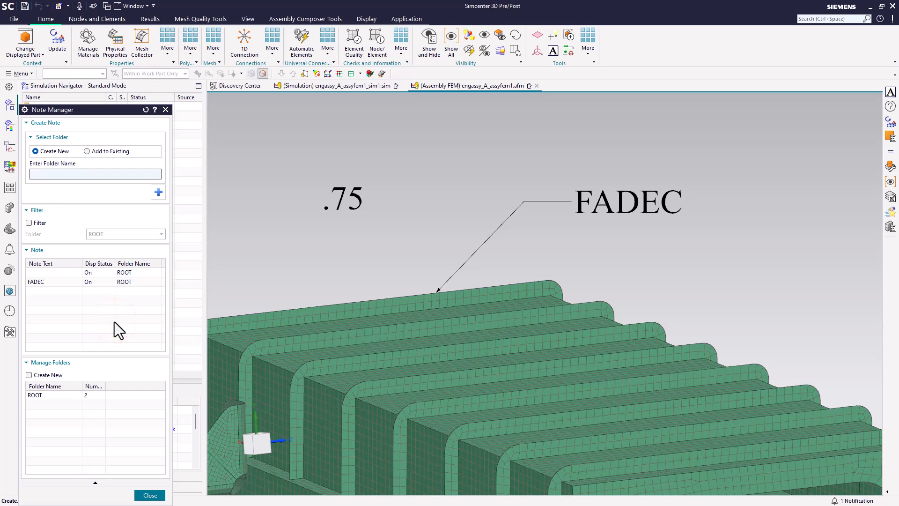
- Create a new note folder named FADEC NOTES and return to the list of folders
left_click(52, 374)
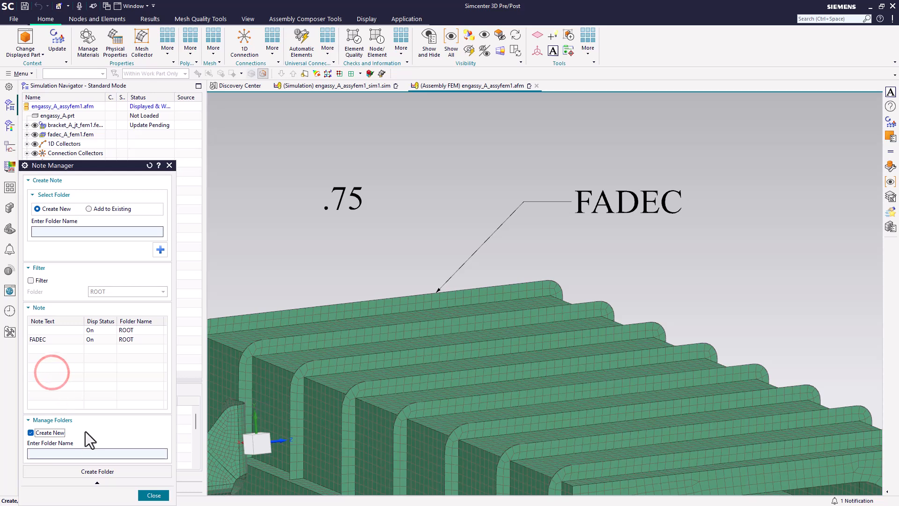
left_click(83, 453)
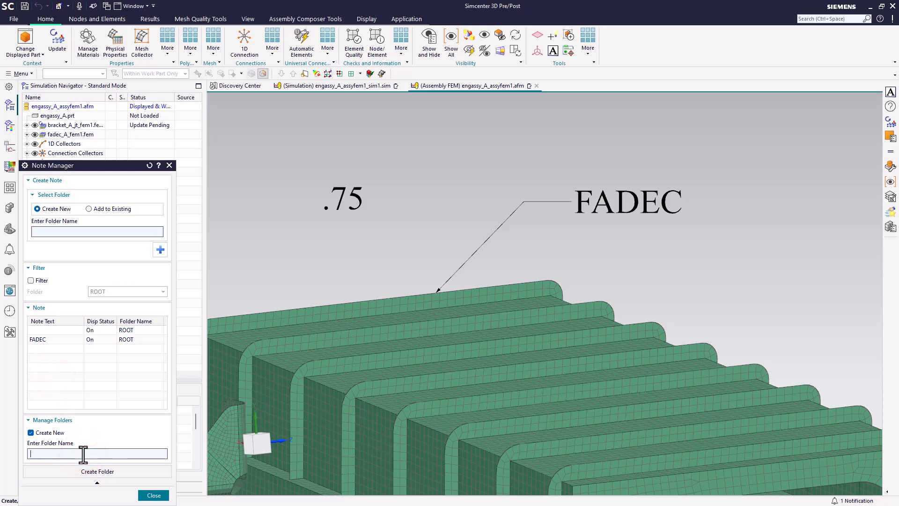
type("FADEC NOTES")
left_click(103, 471)
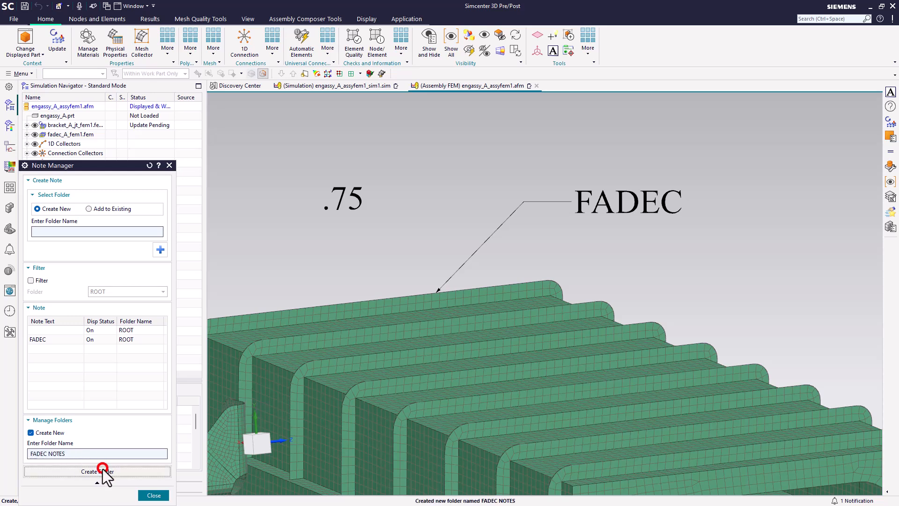
left_click(139, 479)
left_click(49, 433)
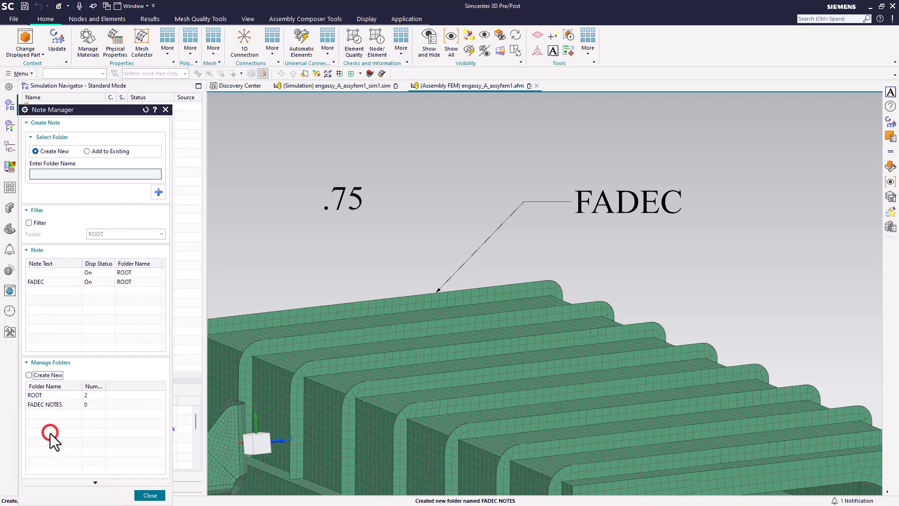
- Move the .75 and FADEC notes together into the existing FADEC NOTES folder and close the Note Manager
double_click(57, 394)
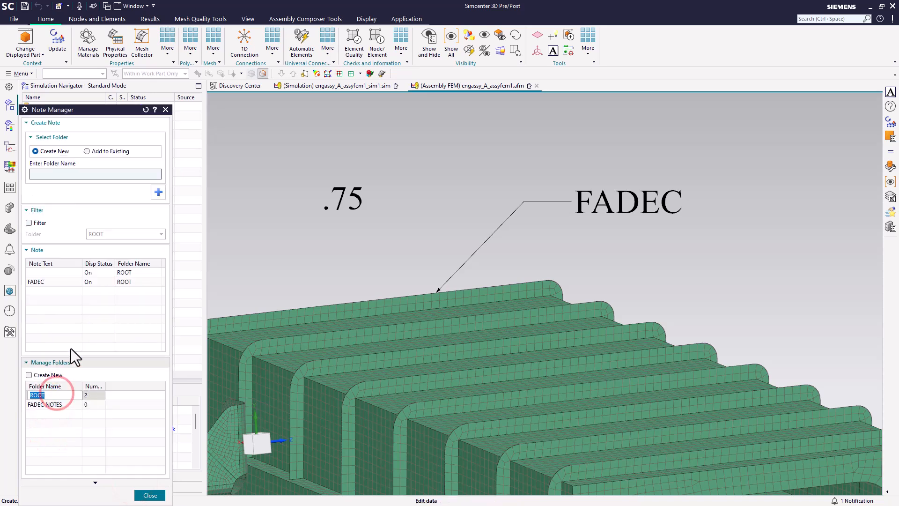
left_click(78, 281)
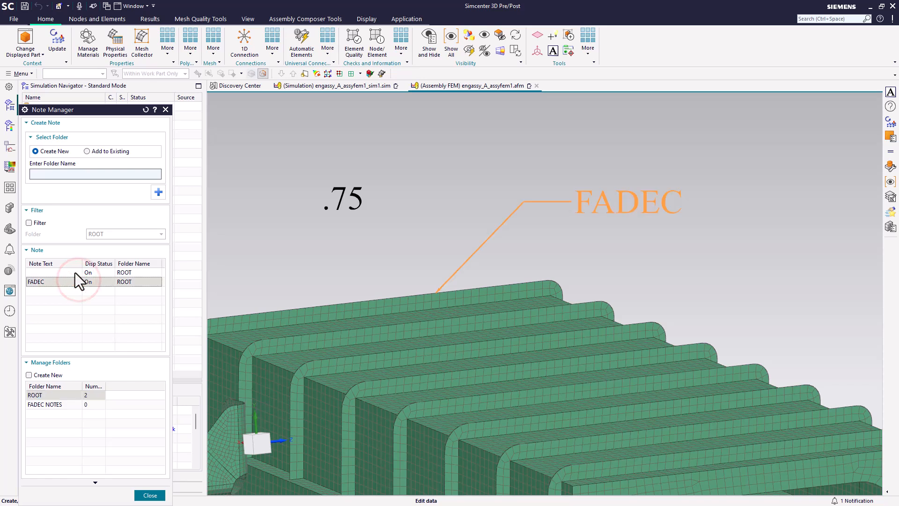
left_click(74, 273, "ctrl")
right_click(75, 273)
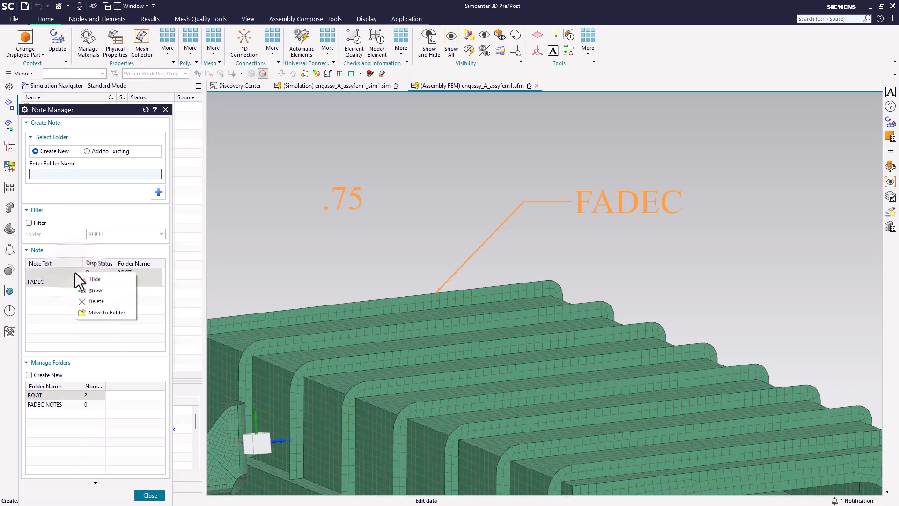
left_click(94, 312)
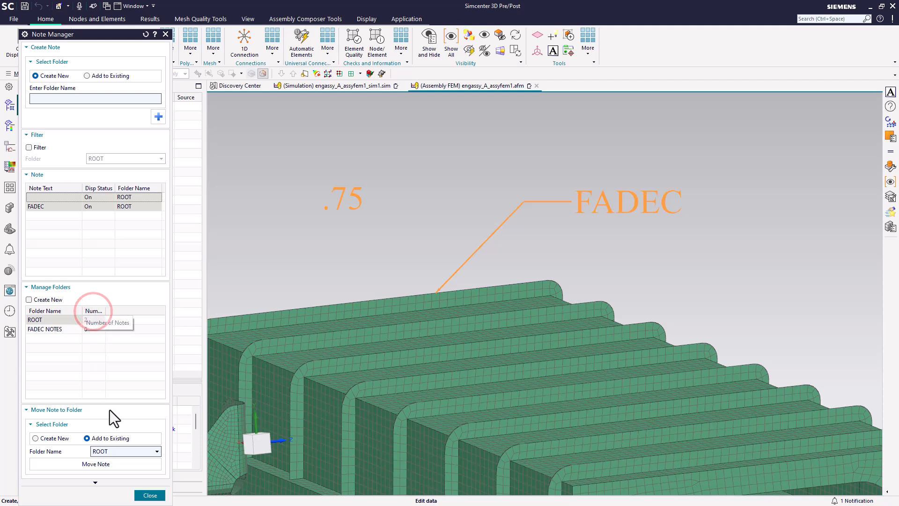
left_click(133, 452)
left_click(119, 468)
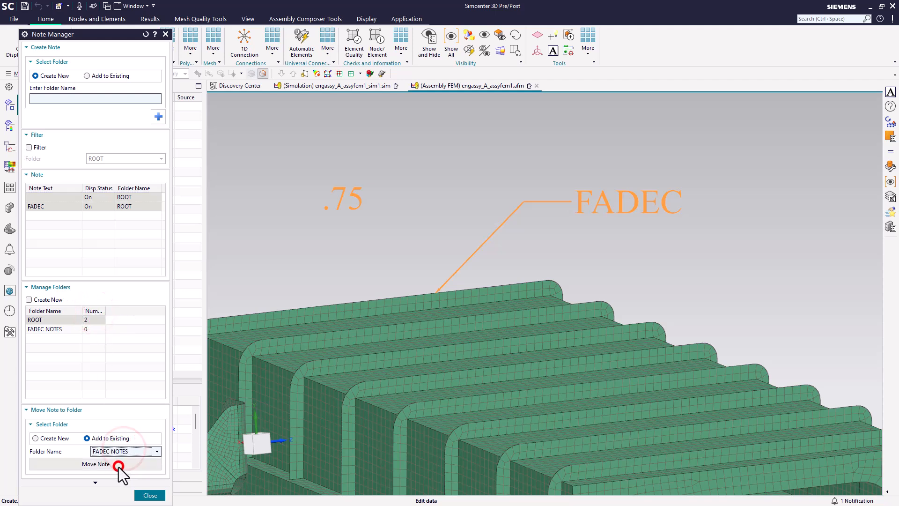
left_click(119, 465)
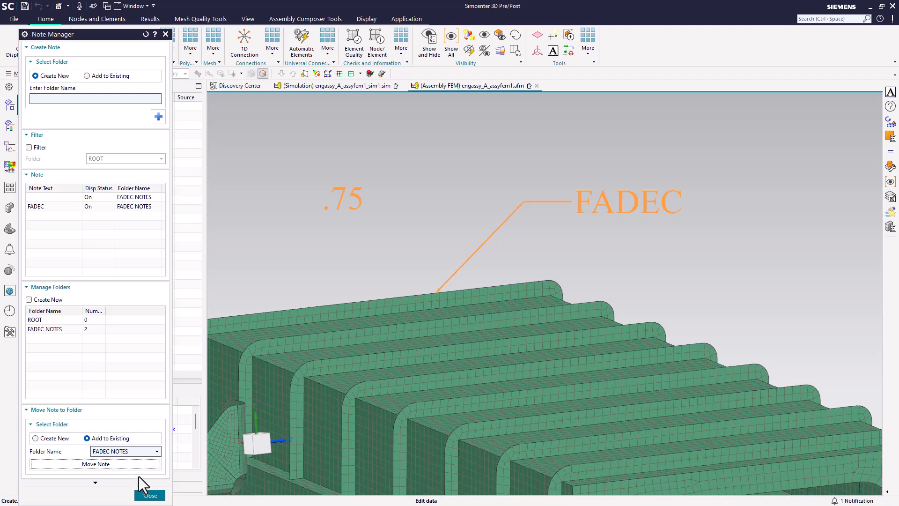
left_click(147, 495)
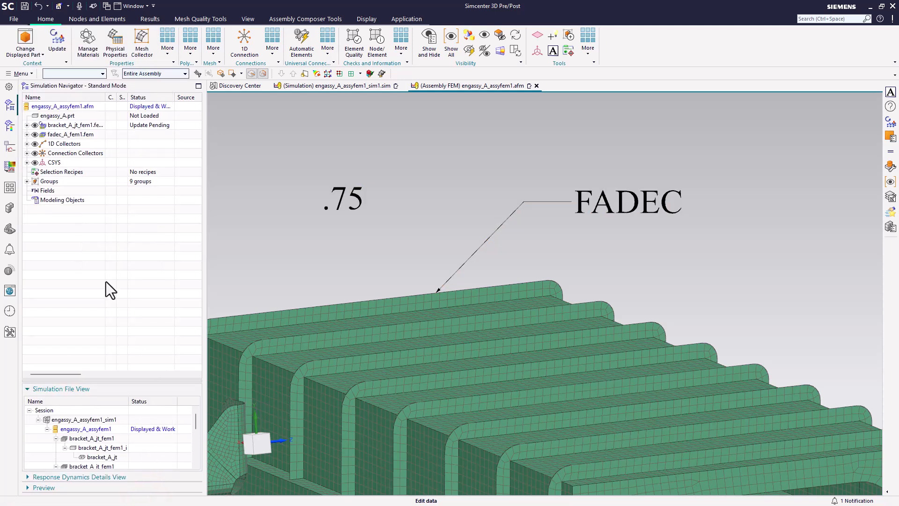